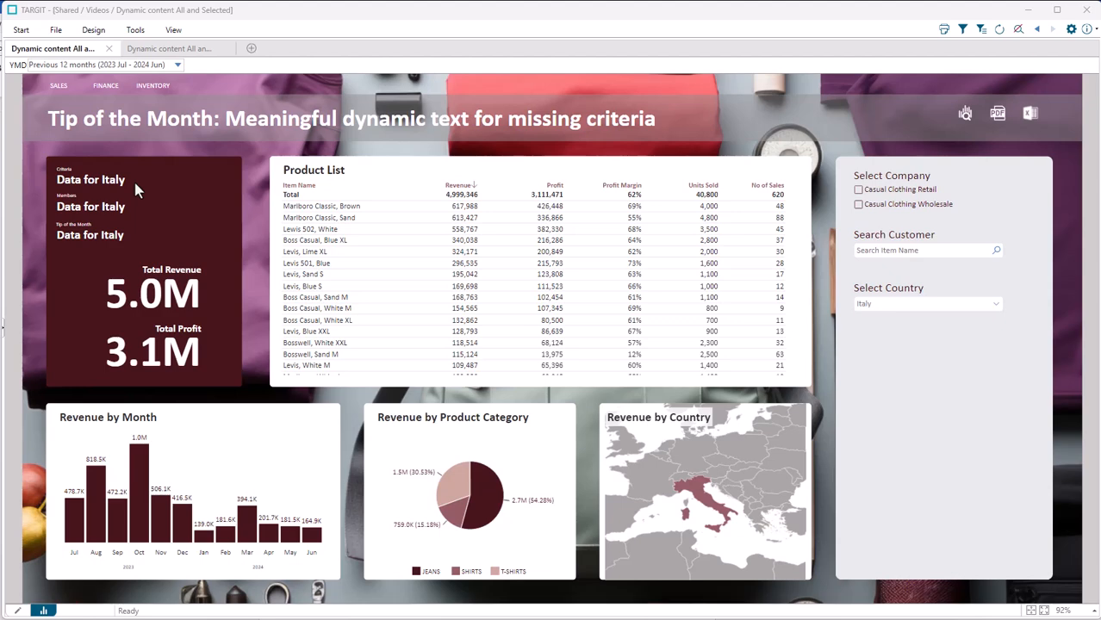
Step: Filter the dashboard to the country France and extend the country selection with Germany and Italy
{"action": "left_click", "coordinate": [995, 309]}
{"action": "left_click", "coordinate": [886, 348]}
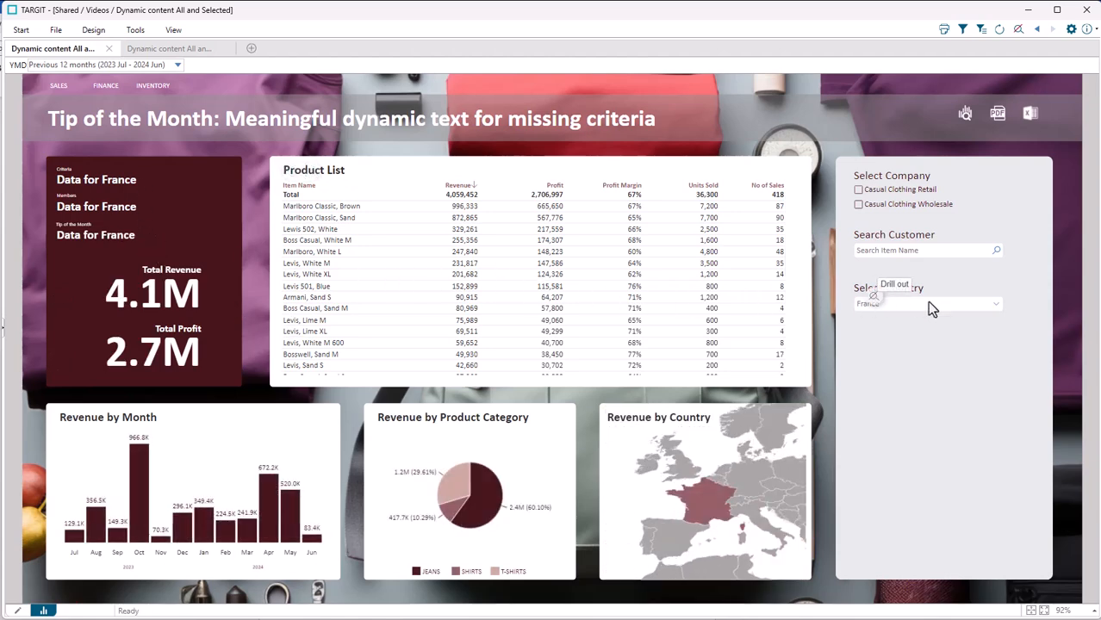
{"action": "left_click", "coordinate": [995, 310]}
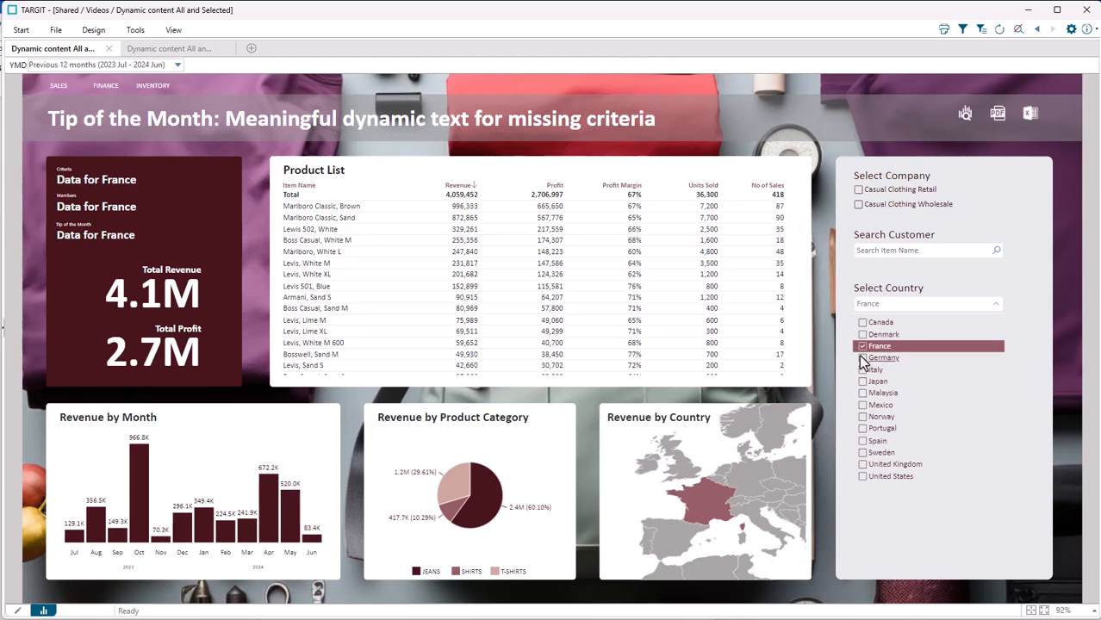
{"action": "left_click", "coordinate": [862, 358]}
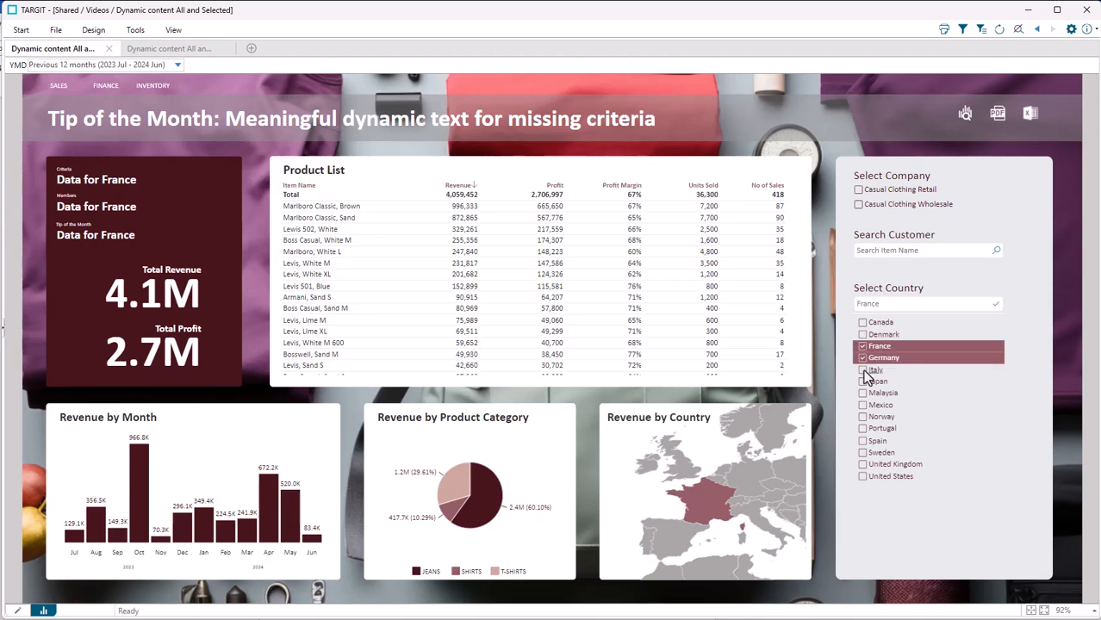
{"action": "left_click", "coordinate": [862, 371]}
{"action": "left_click", "coordinate": [992, 309]}
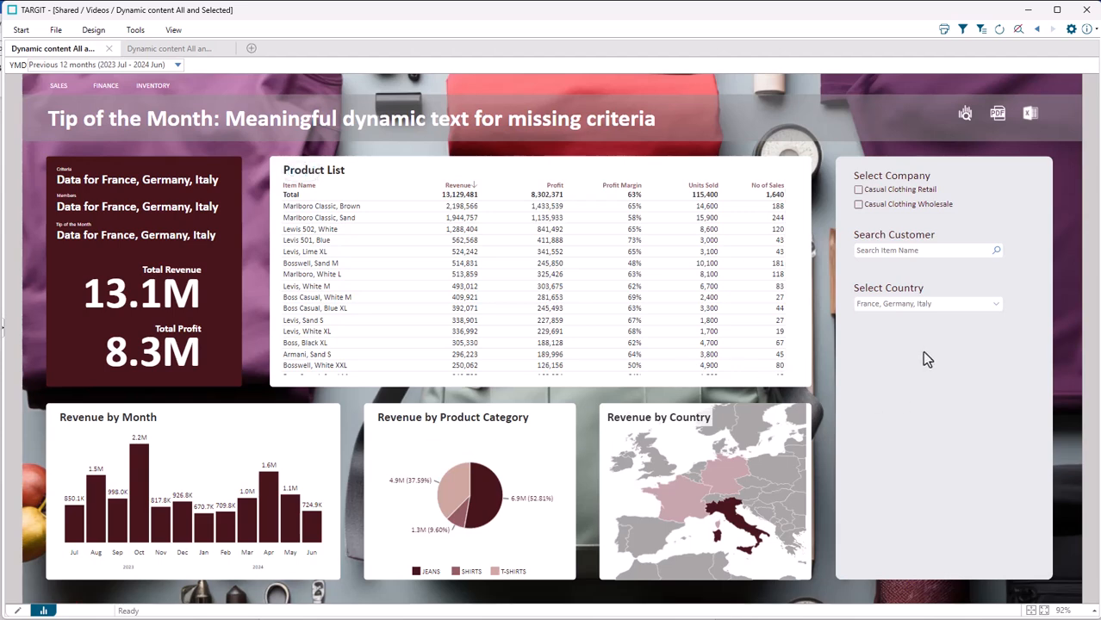
Step: Clear the dashboard's country filter and check the list of selectable countries
{"action": "left_click", "coordinate": [875, 295]}
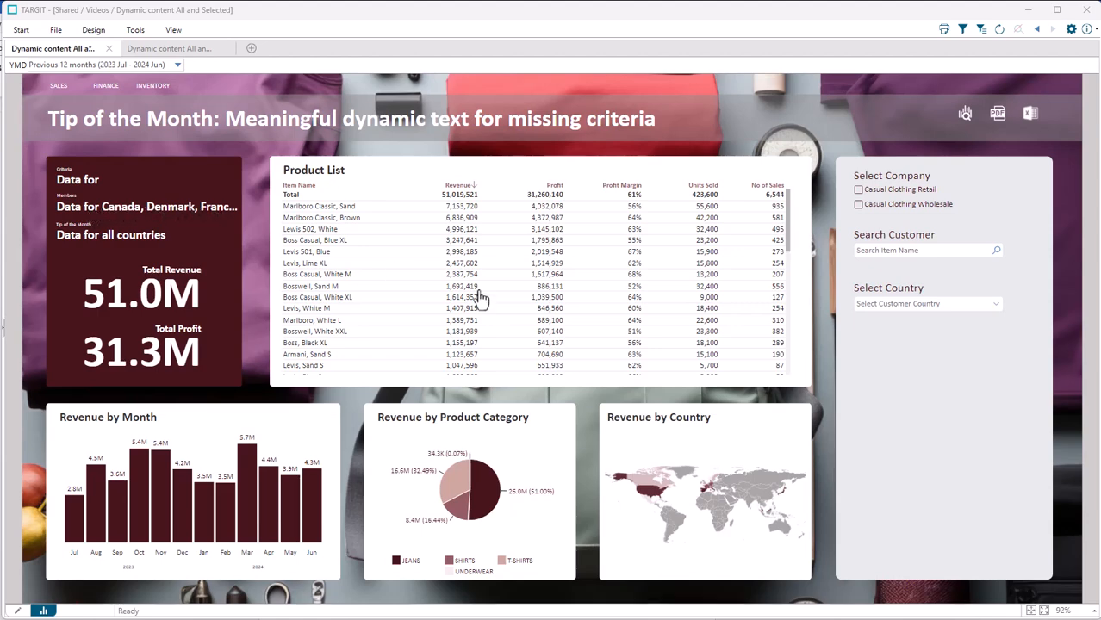
{"action": "left_click", "coordinate": [991, 306]}
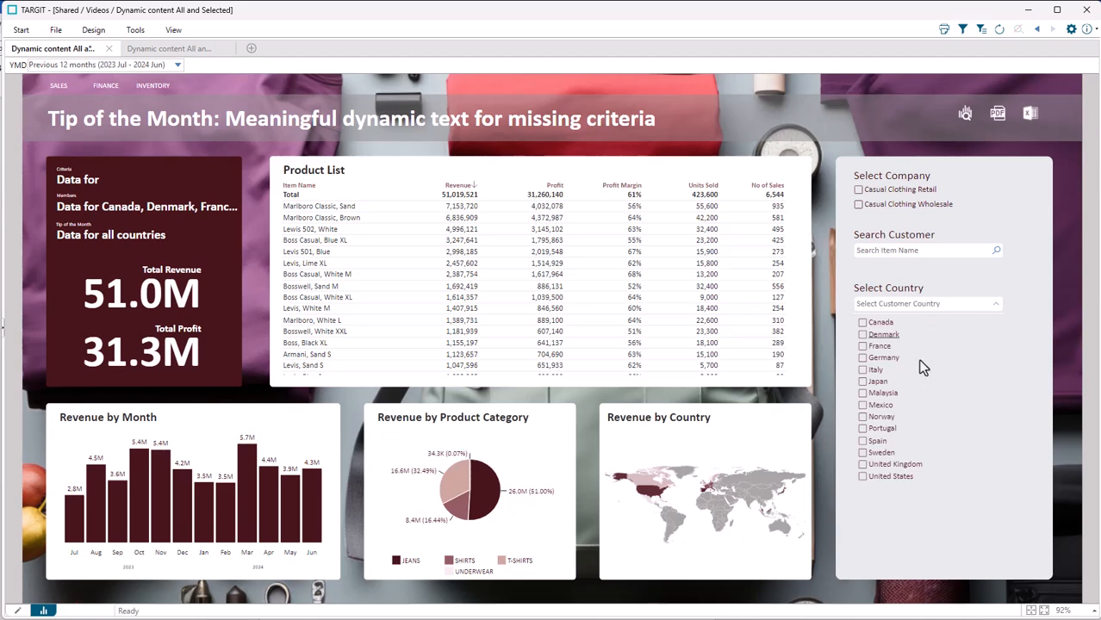
{"action": "left_click", "coordinate": [996, 307]}
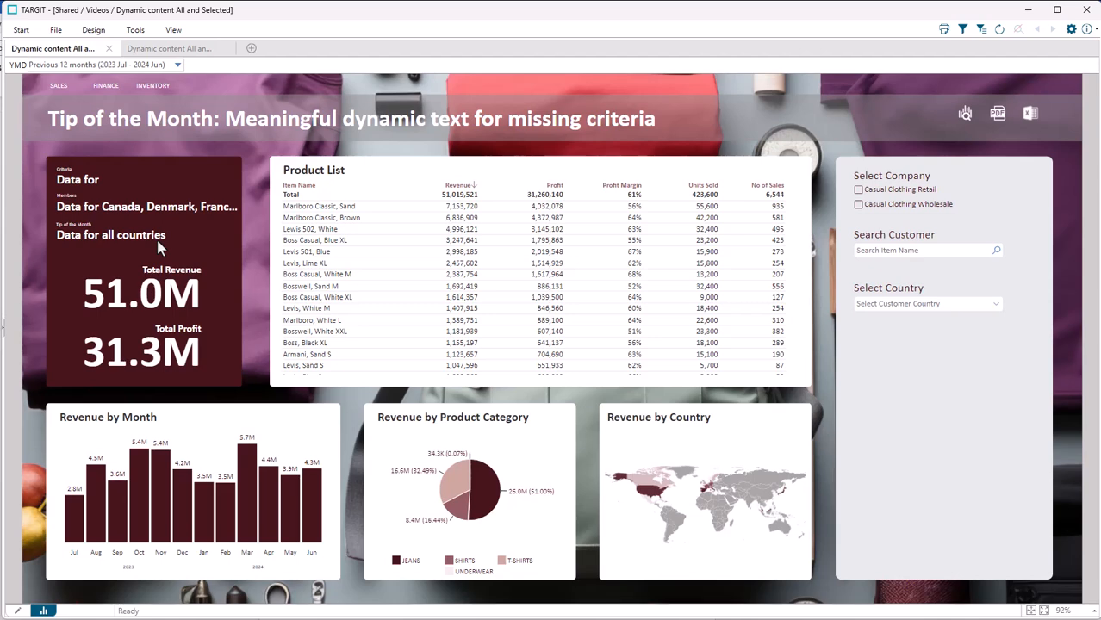
Step: Switch the dashboard to edit mode and inspect the CustomerCountryCriteria dynamic content in the Criteria text box
{"action": "left_click", "coordinate": [15, 611]}
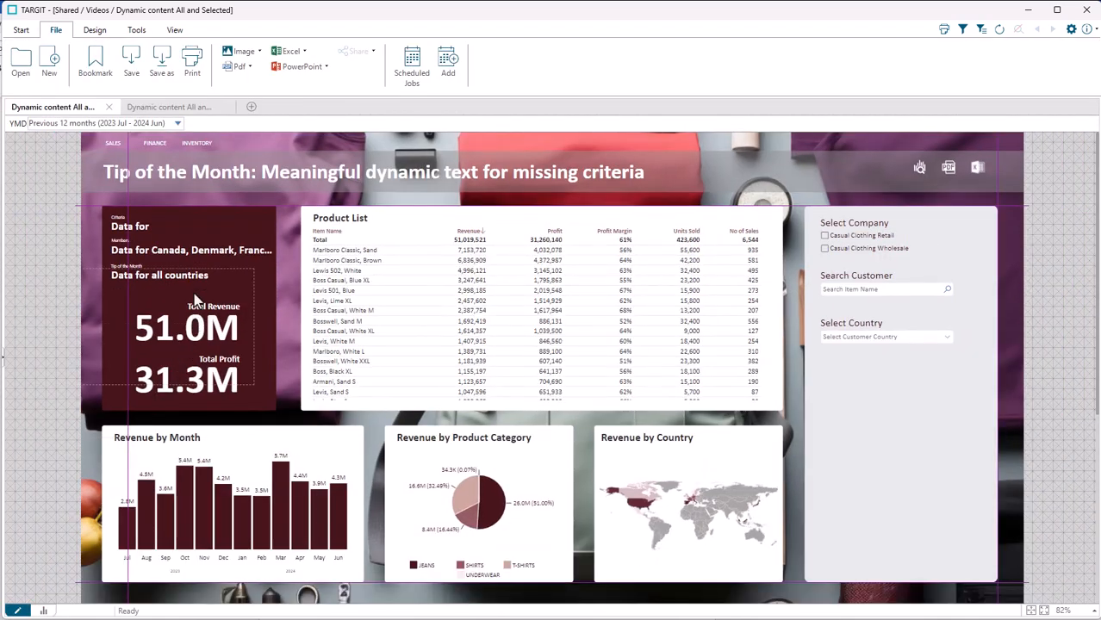
{"action": "left_click", "coordinate": [174, 231]}
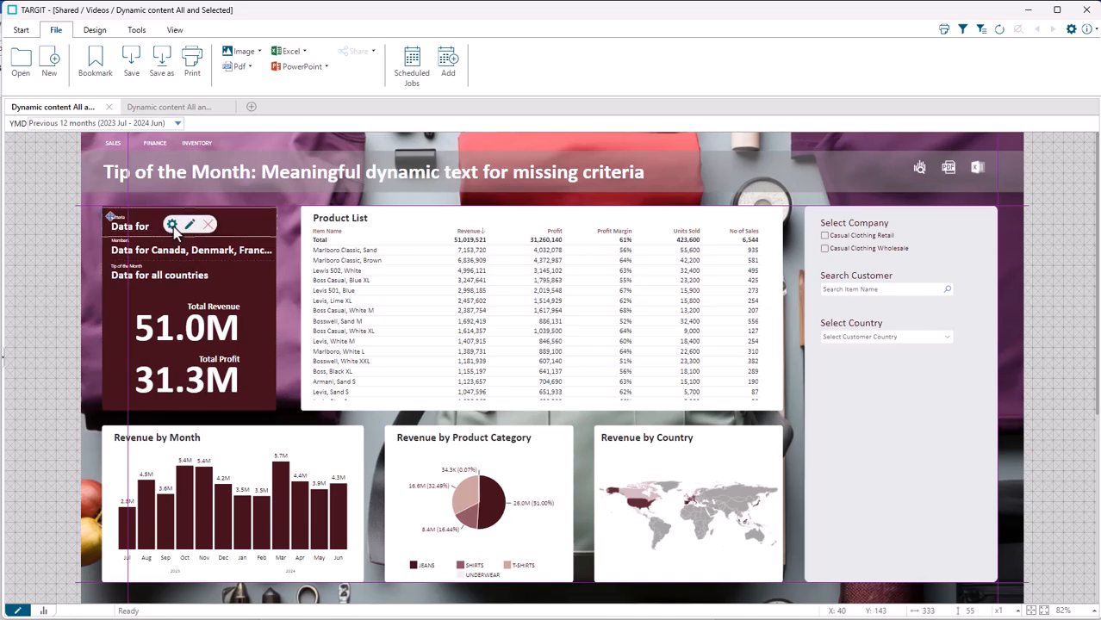
{"action": "left_click", "coordinate": [173, 225]}
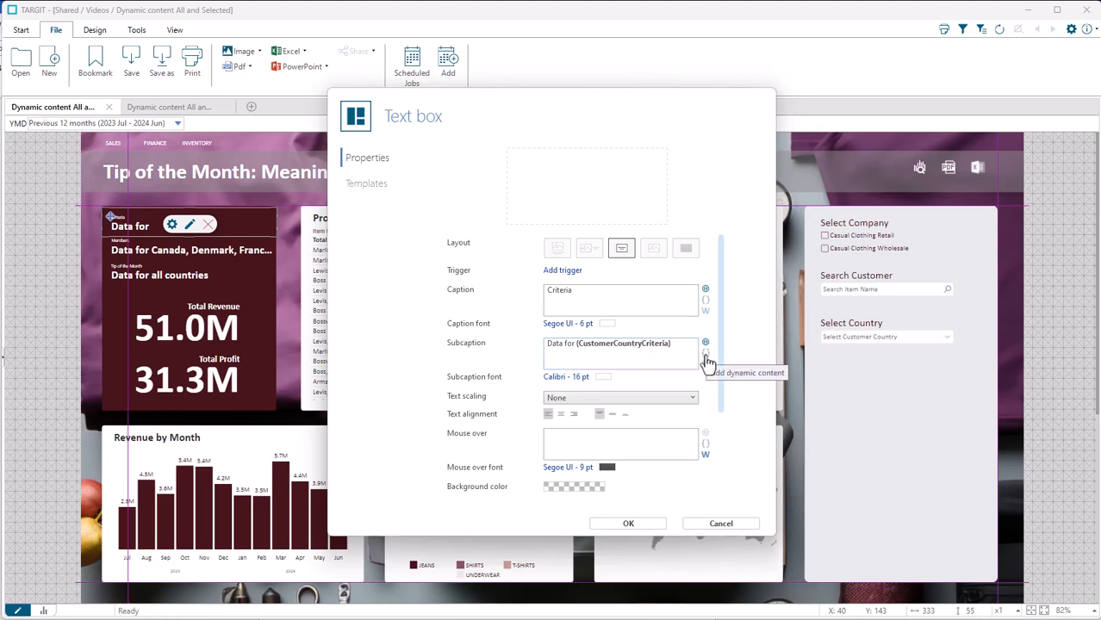
{"action": "double_click", "coordinate": [630, 351]}
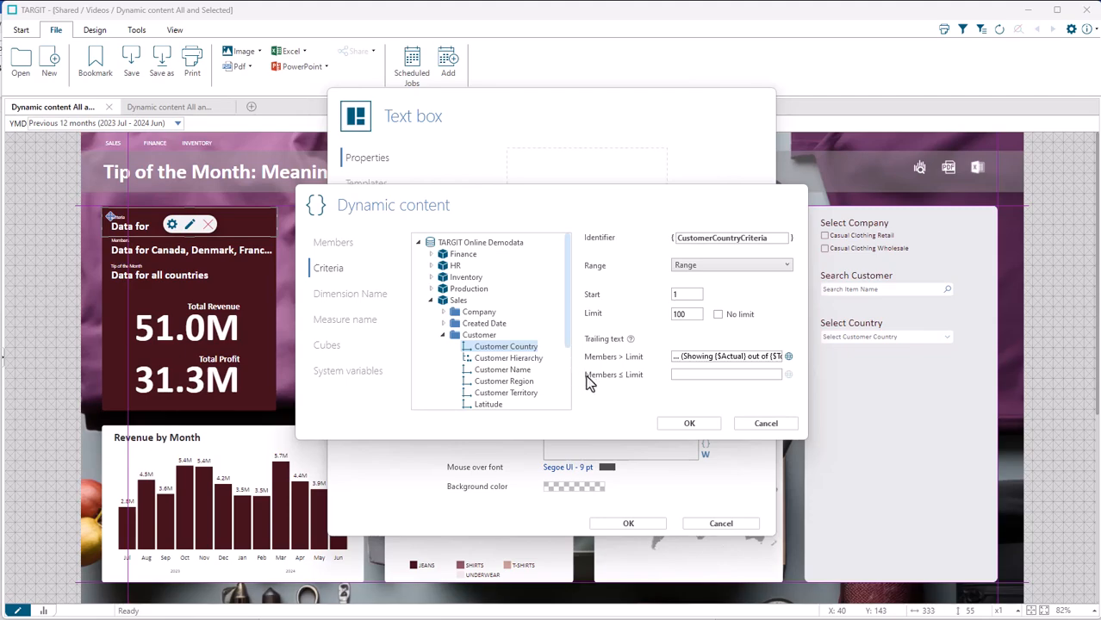
{"action": "left_click", "coordinate": [666, 424]}
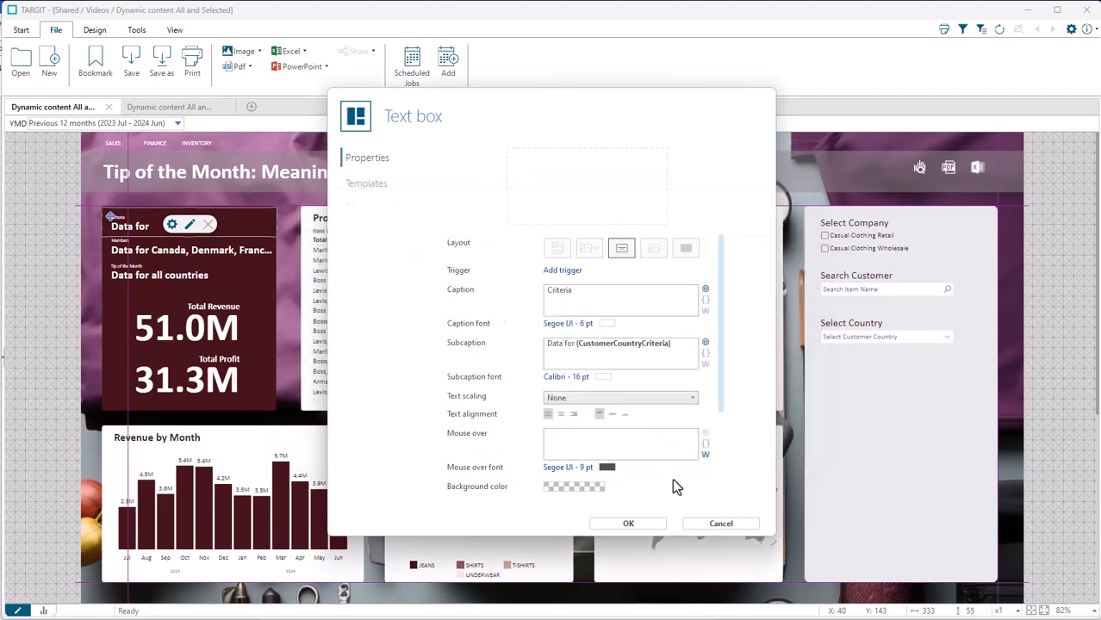
{"action": "left_click", "coordinate": [661, 527]}
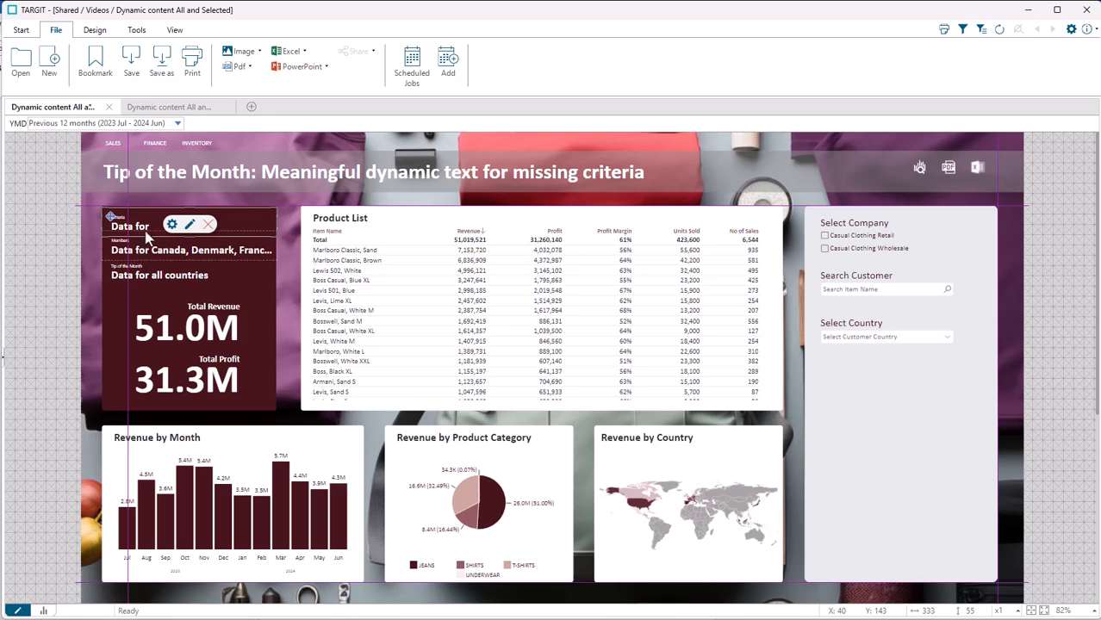
Step: Inspect the CustomerCountryMembers dynamic content in the subcaption of the Members text box
{"action": "left_click", "coordinate": [150, 250]}
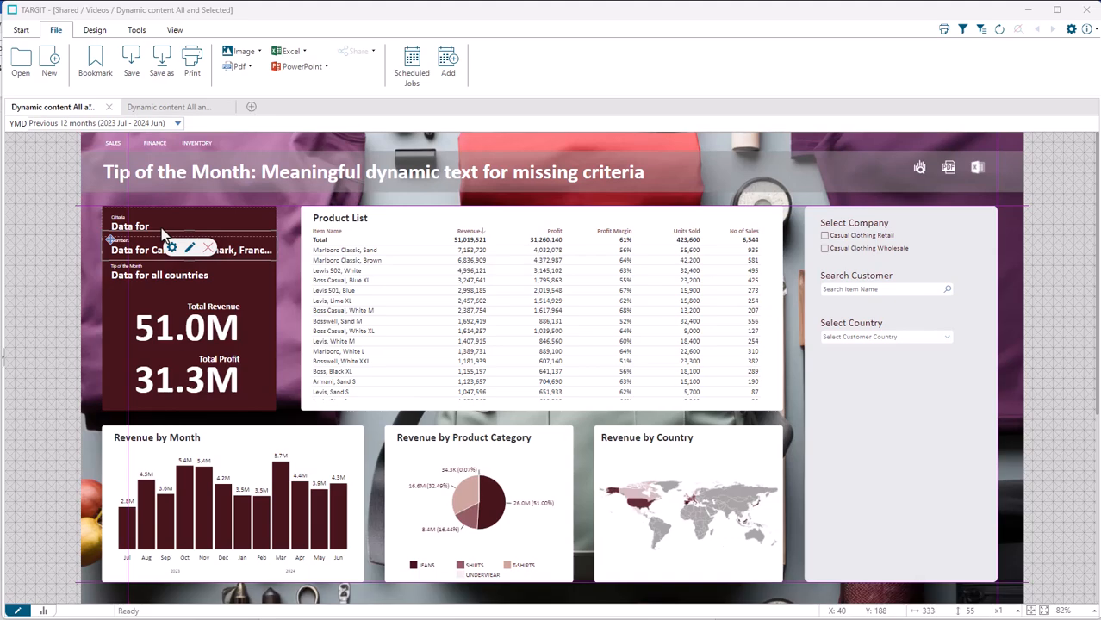
{"action": "left_click", "coordinate": [173, 249]}
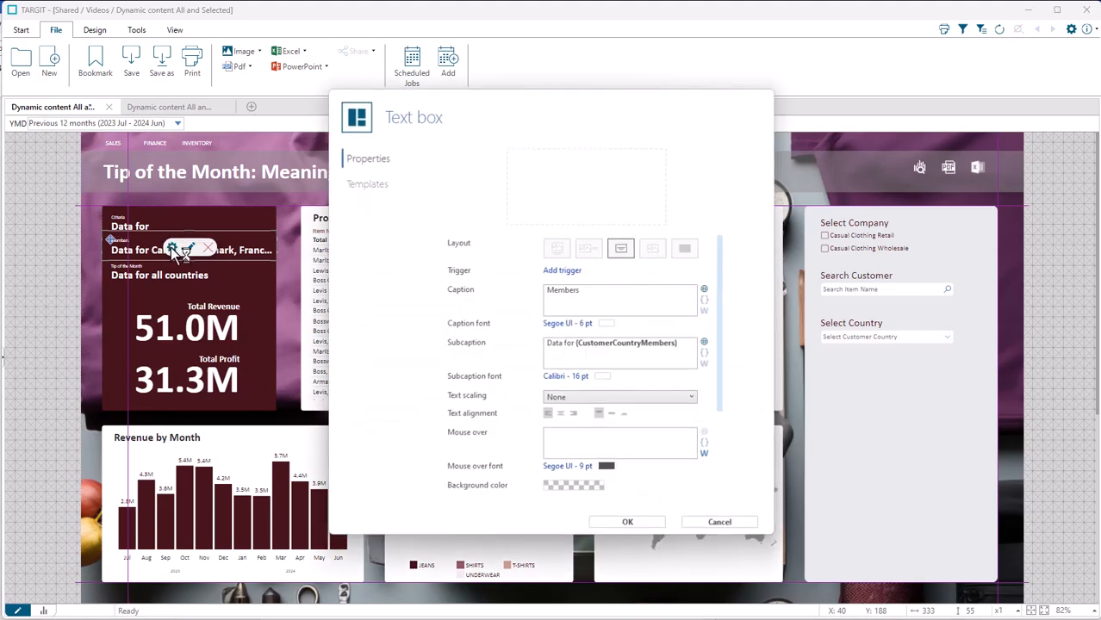
{"action": "left_click", "coordinate": [608, 353]}
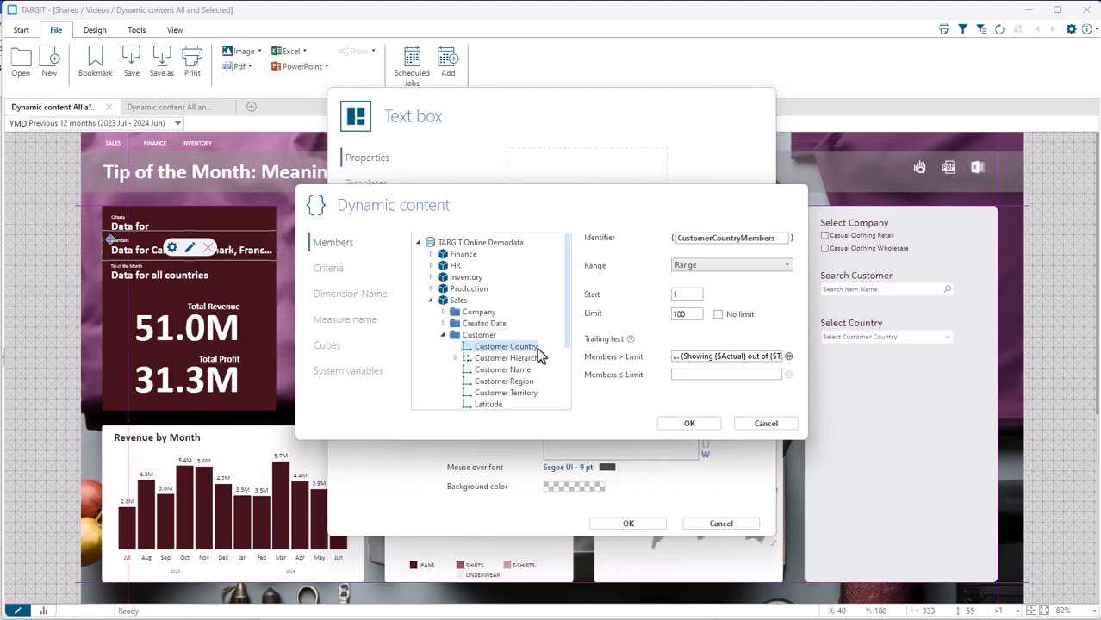
{"action": "left_click", "coordinate": [694, 424]}
{"action": "left_click", "coordinate": [651, 527]}
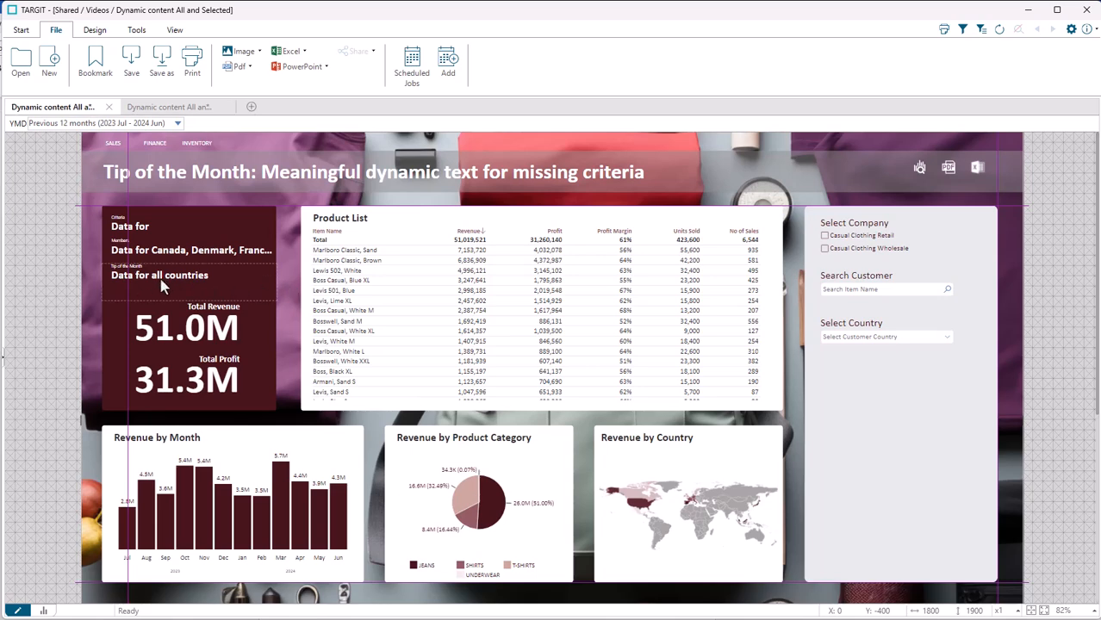
Step: In the "Dynamic content All and Selected explained" document, test the Customer Country criterion with Italy and Germany, and reset it to No selection
{"action": "left_click", "coordinate": [202, 111]}
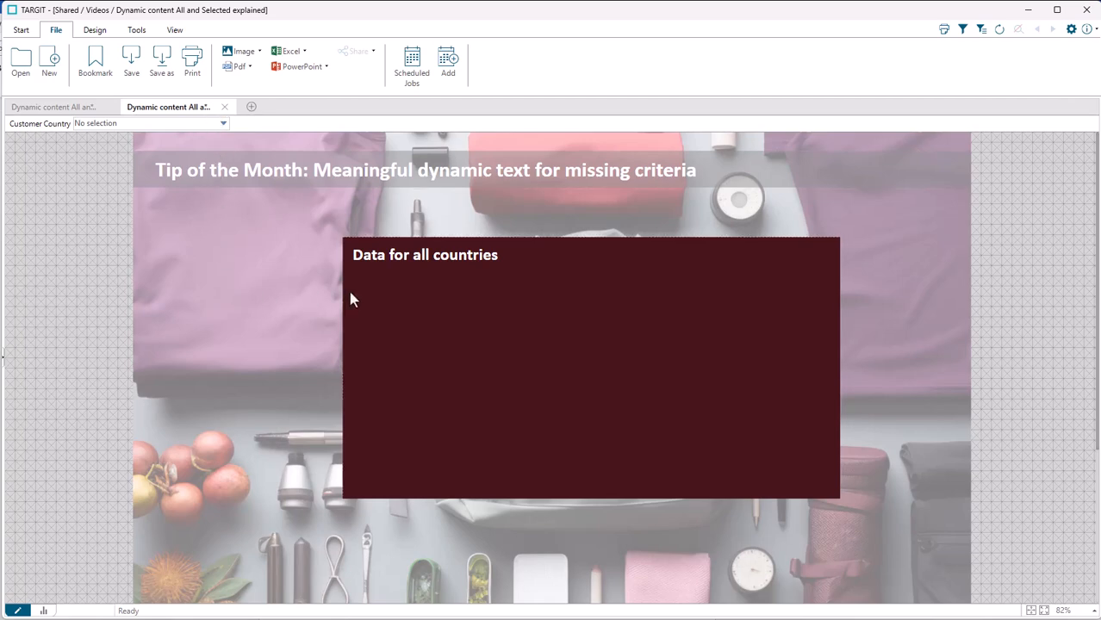
{"action": "left_click", "coordinate": [223, 124]}
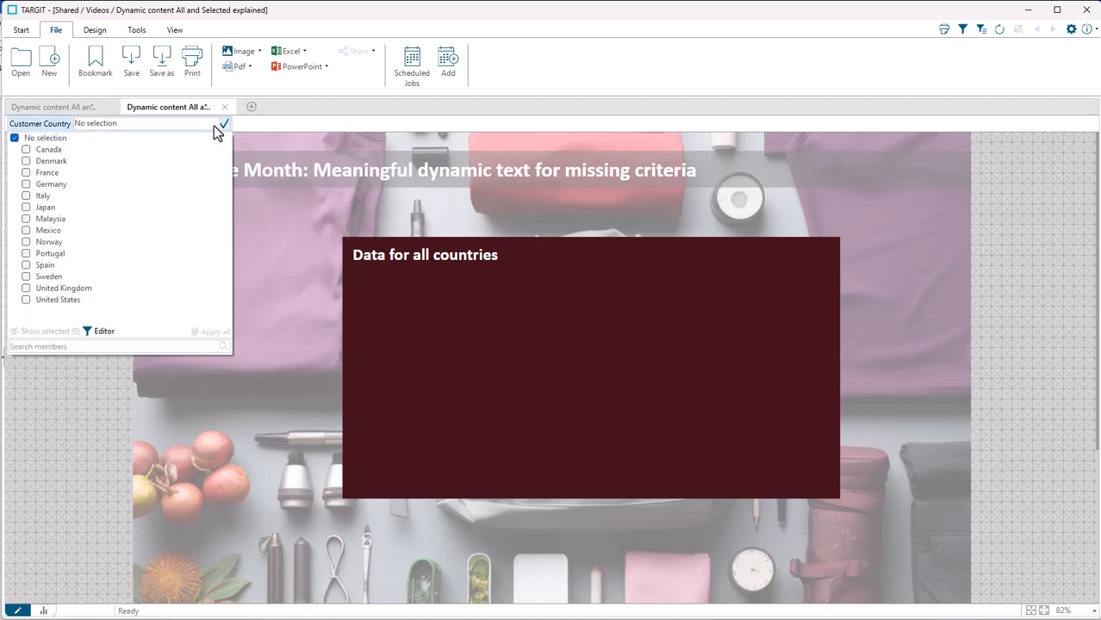
{"action": "left_click", "coordinate": [41, 197]}
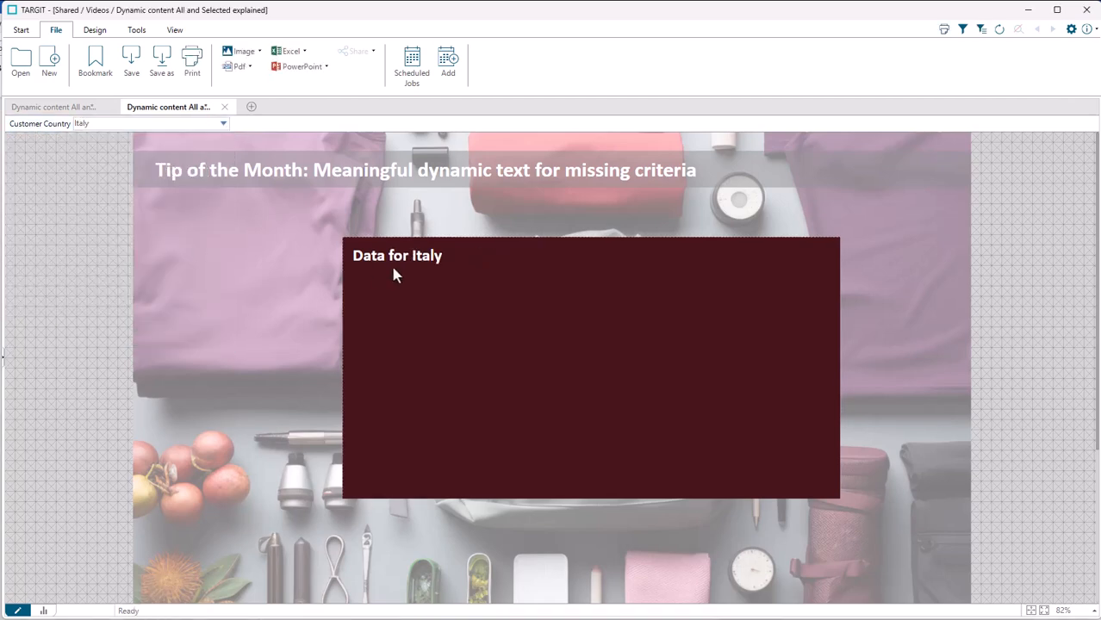
{"action": "left_click", "coordinate": [224, 124]}
{"action": "left_click", "coordinate": [50, 185]}
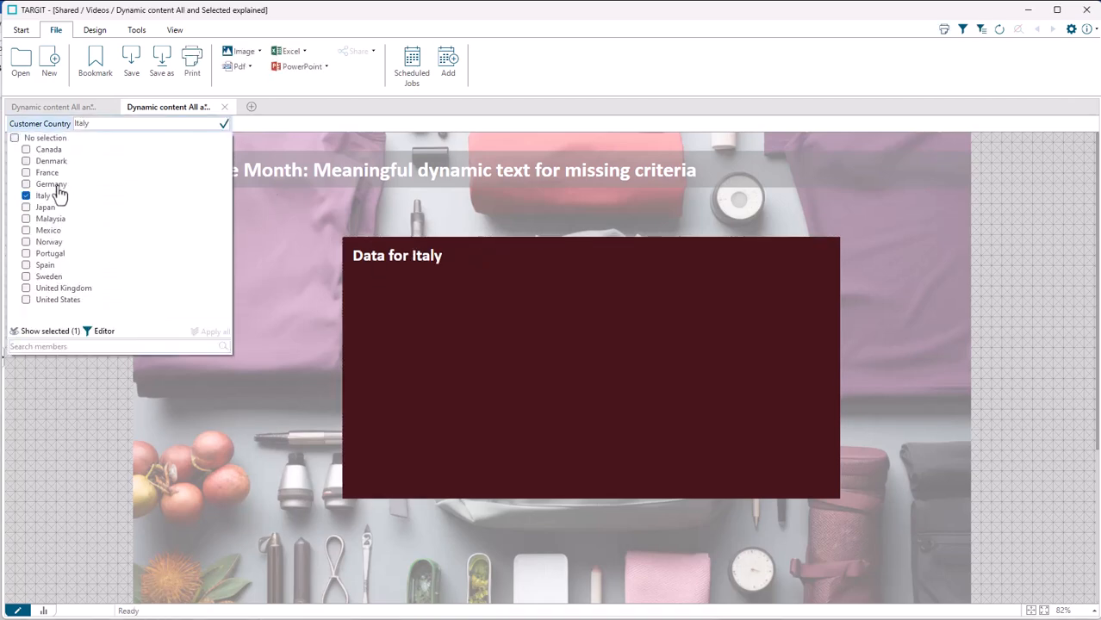
{"action": "left_click", "coordinate": [226, 127]}
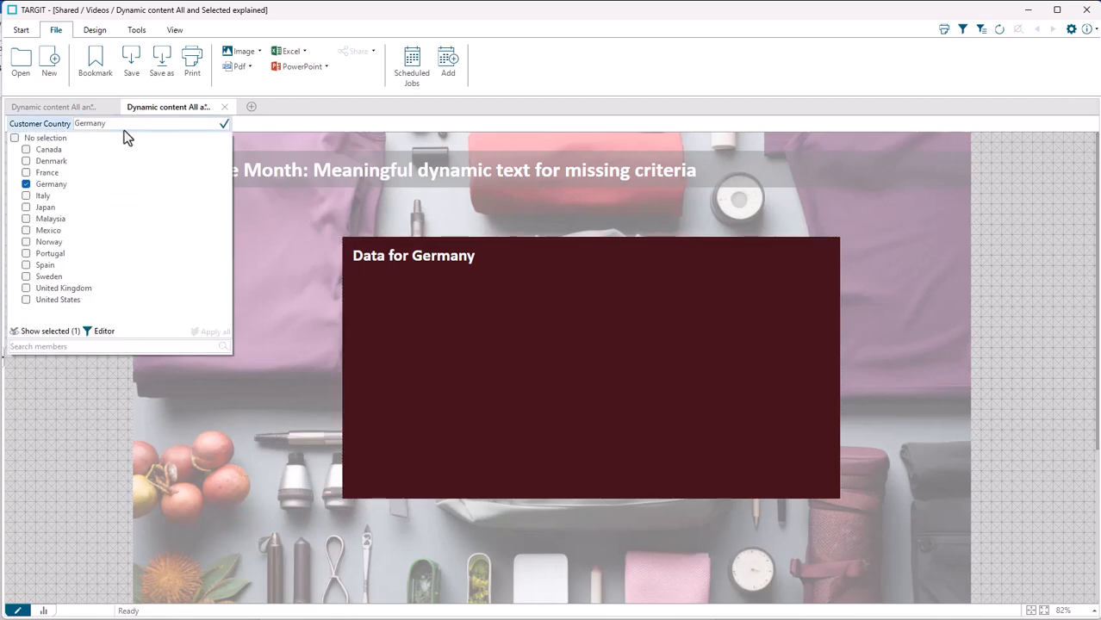
{"action": "left_click", "coordinate": [53, 141]}
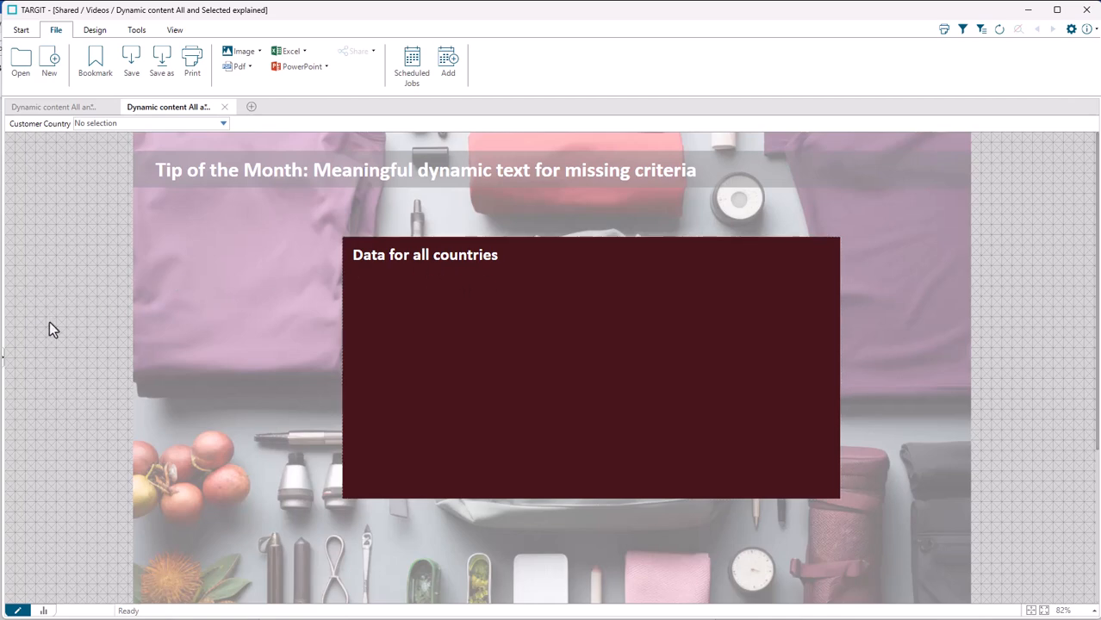
Step: Reveal the object list and preview the hidden Alternative 1 and Alternative 2 text boxes, leaving both hidden
{"action": "left_click", "coordinate": [4, 357]}
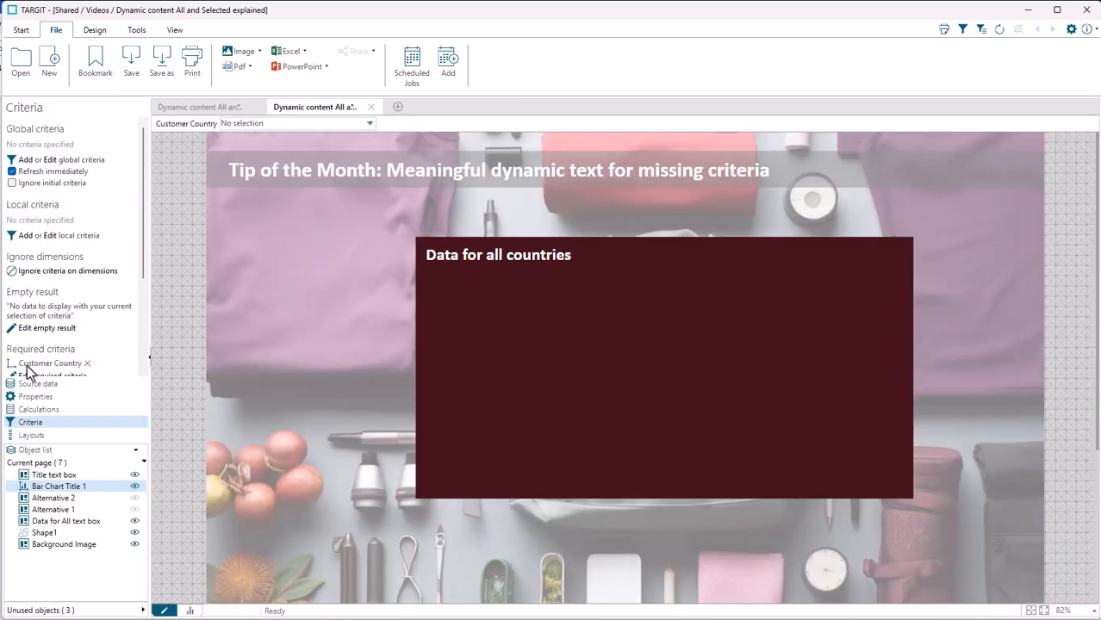
{"action": "left_click", "coordinate": [134, 510]}
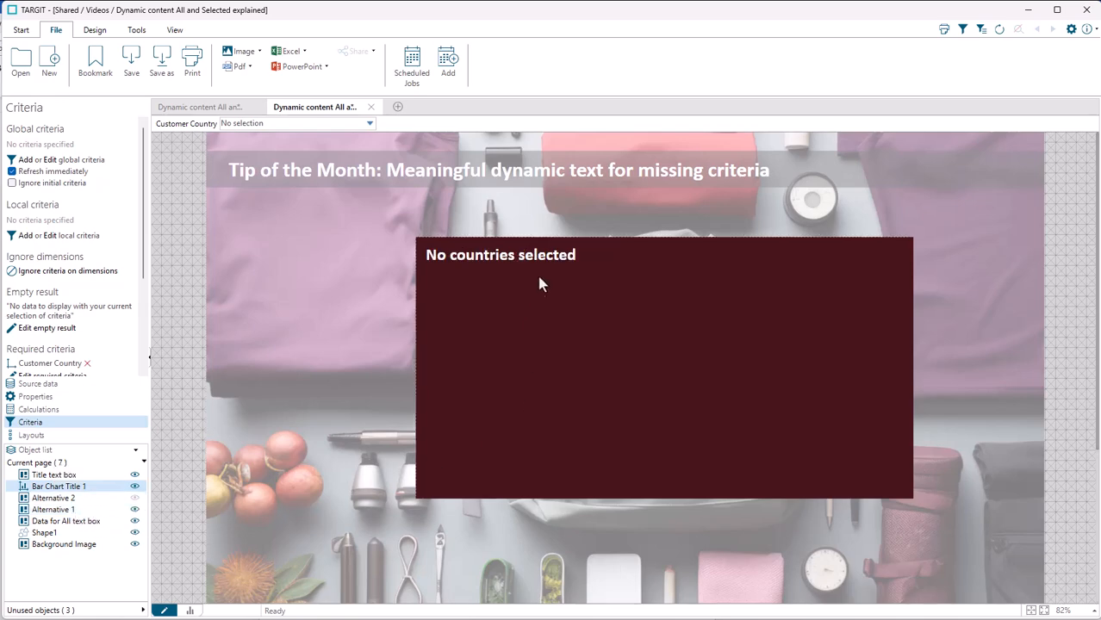
{"action": "left_click", "coordinate": [134, 498]}
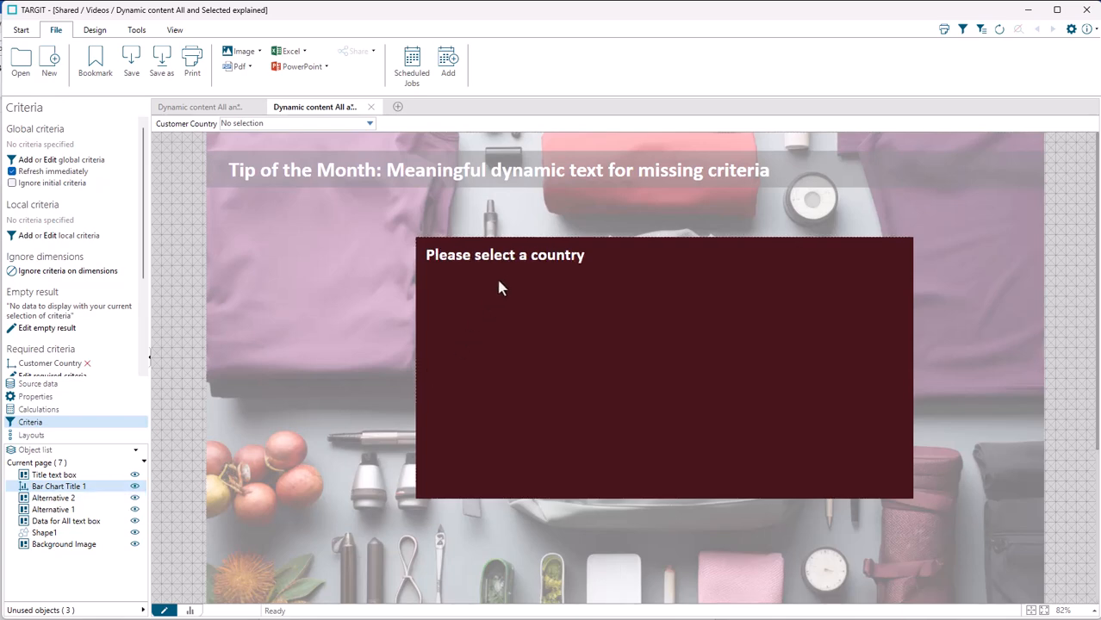
{"action": "left_click", "coordinate": [134, 499]}
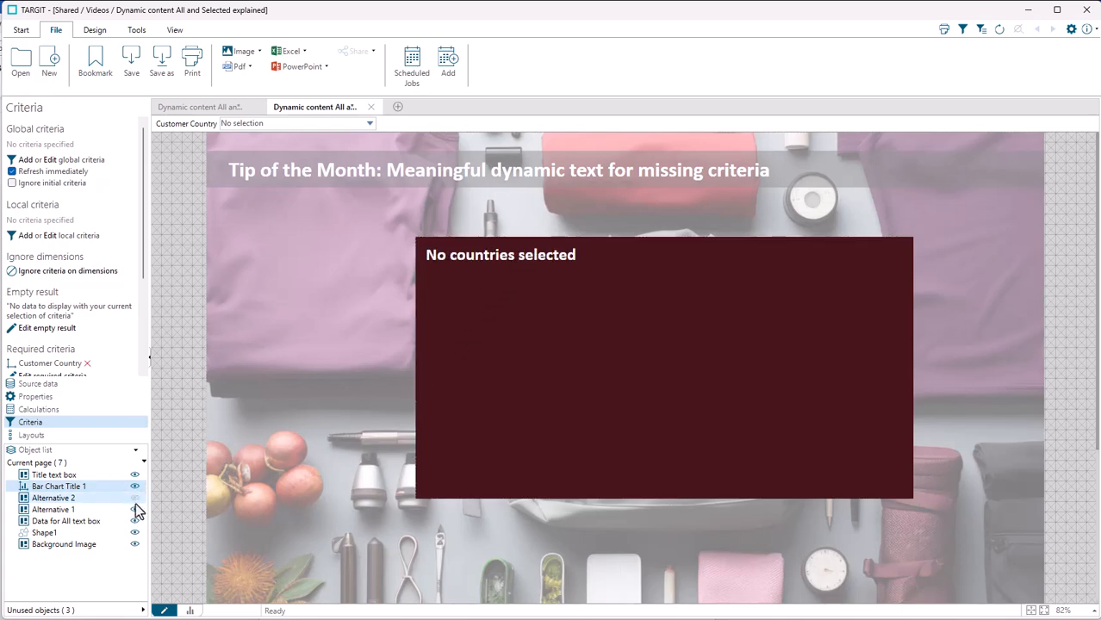
Step: Select the "Data for All text box" object and set the Customer Country criterion to Denmark
{"action": "left_click", "coordinate": [95, 521]}
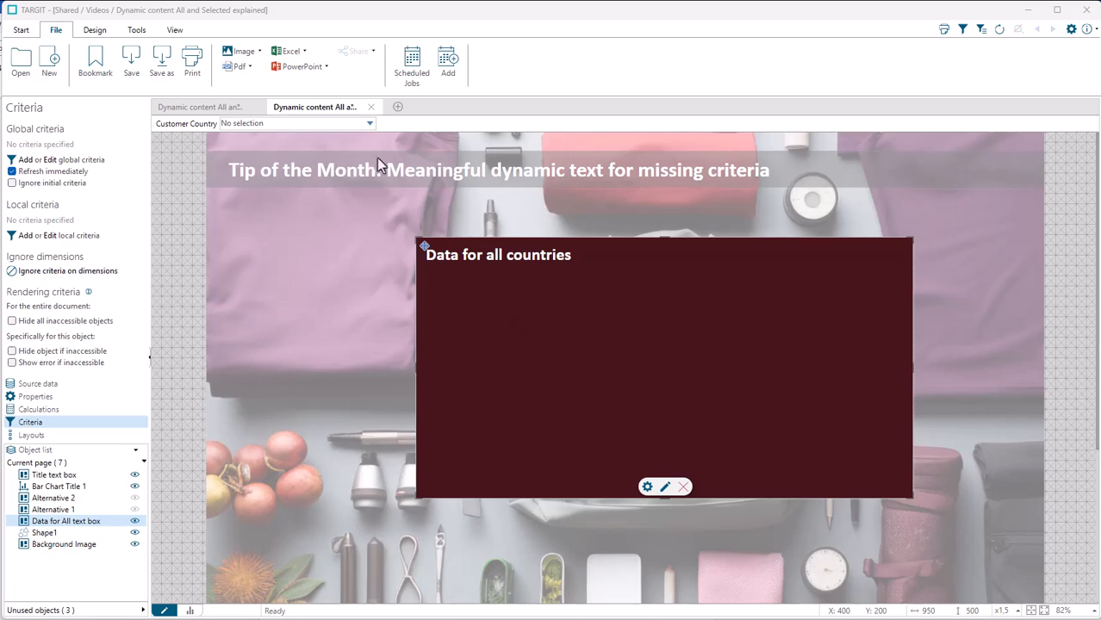
{"action": "left_click", "coordinate": [368, 126]}
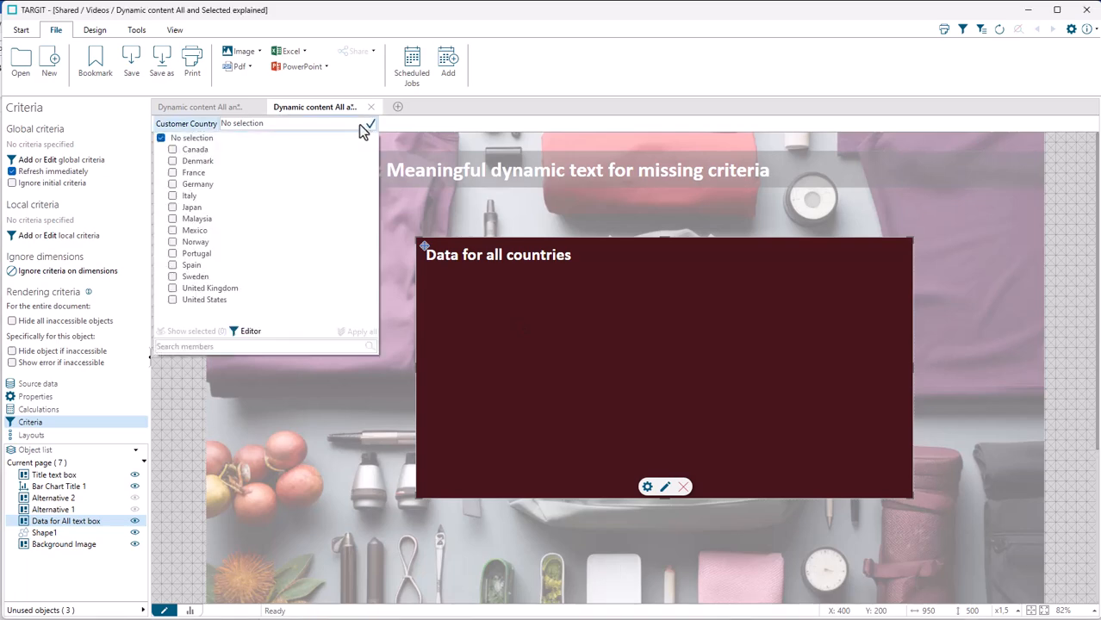
{"action": "left_click", "coordinate": [203, 162]}
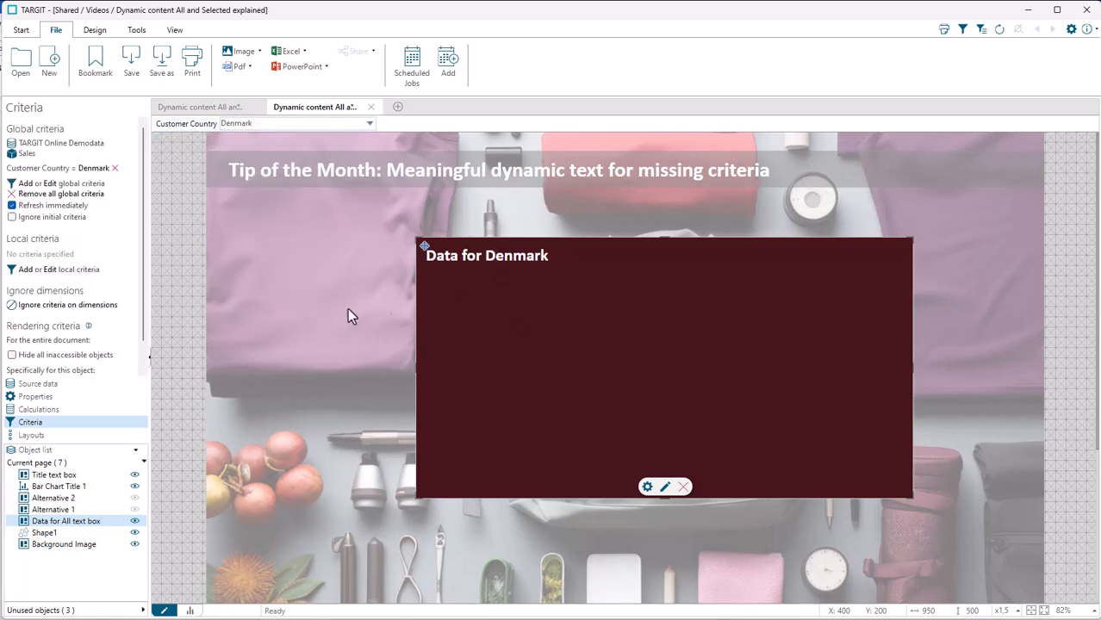
Step: Inspect the required criteria settings of the Bar Chart Title 1 object, including its dimension and missing-criteria behaviour
{"action": "left_click", "coordinate": [56, 488]}
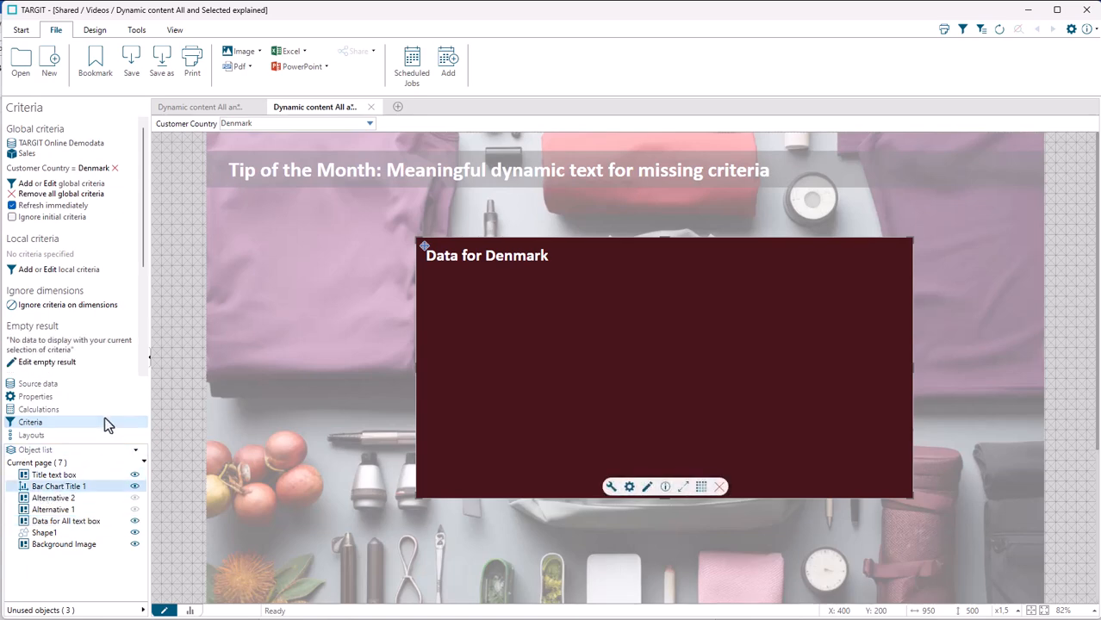
{"action": "left_click_drag", "start_coordinate": [147, 256], "coordinate": [142, 360]}
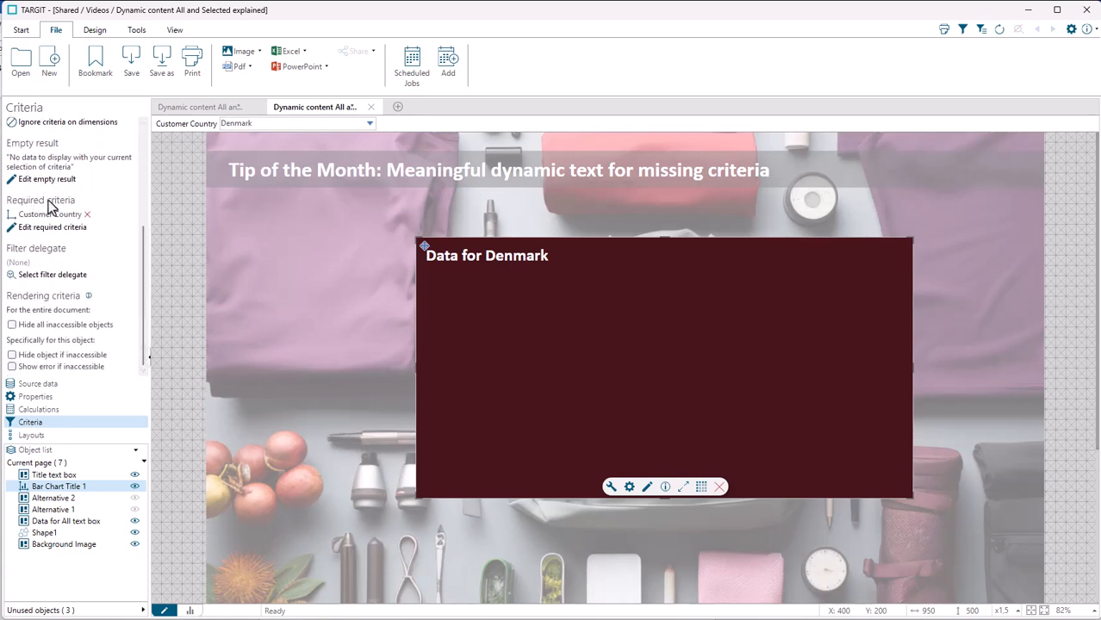
{"action": "left_click", "coordinate": [53, 230]}
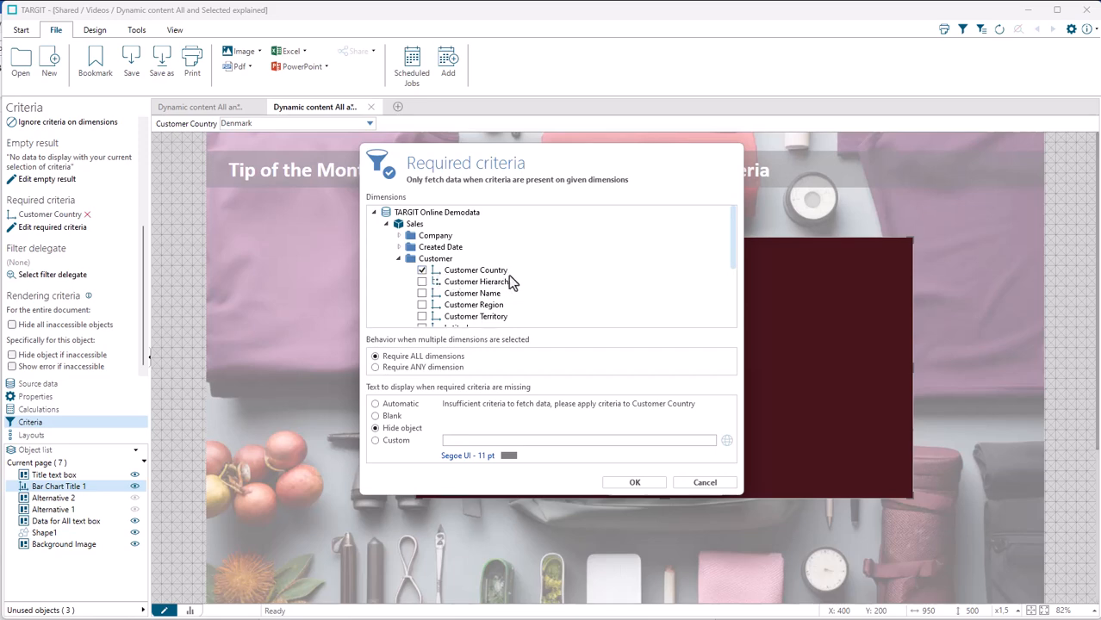
{"action": "left_click", "coordinate": [635, 483]}
Step: Reset the Customer Country criterion to No selection
{"action": "left_click", "coordinate": [368, 124]}
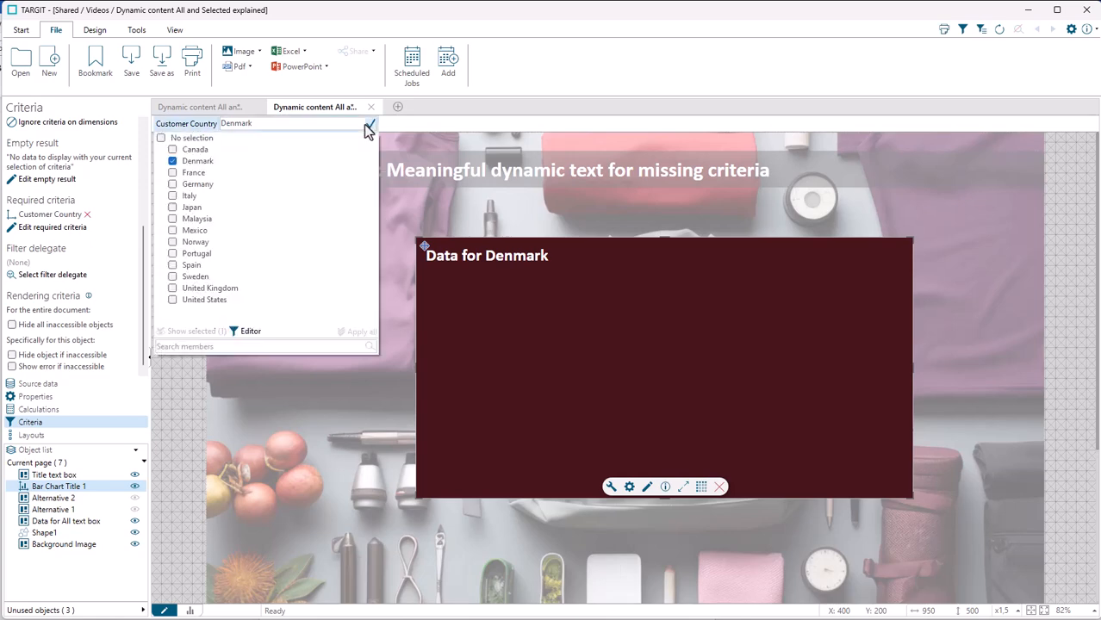
{"action": "left_click", "coordinate": [198, 140]}
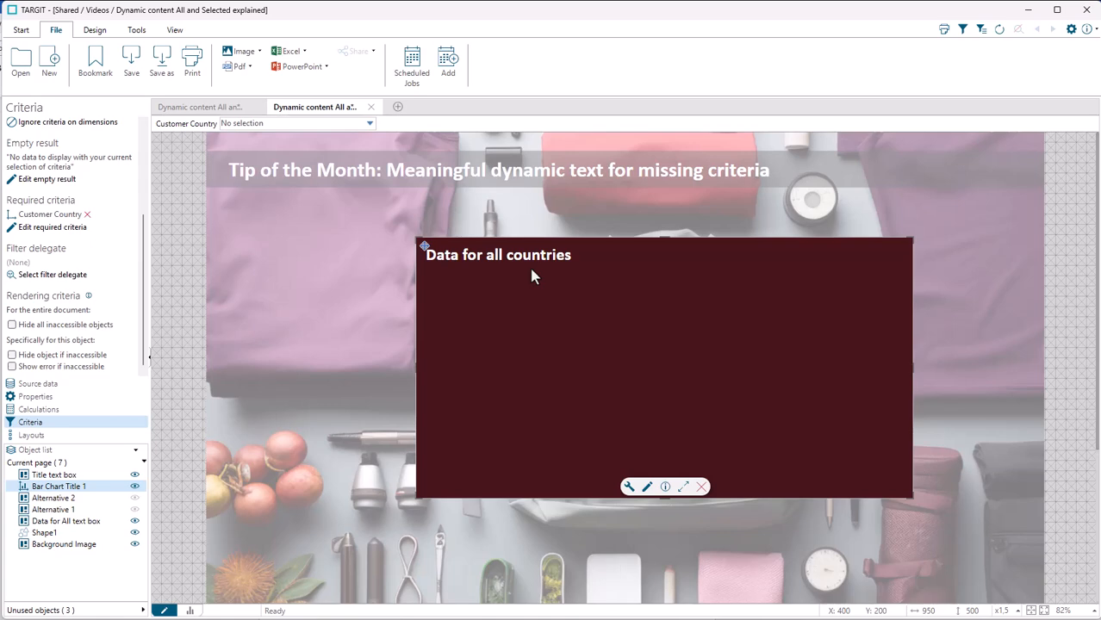
Step: Save the document and set the Customer Country criterion to Denmark
{"action": "key", "text": "ctrl+s"}
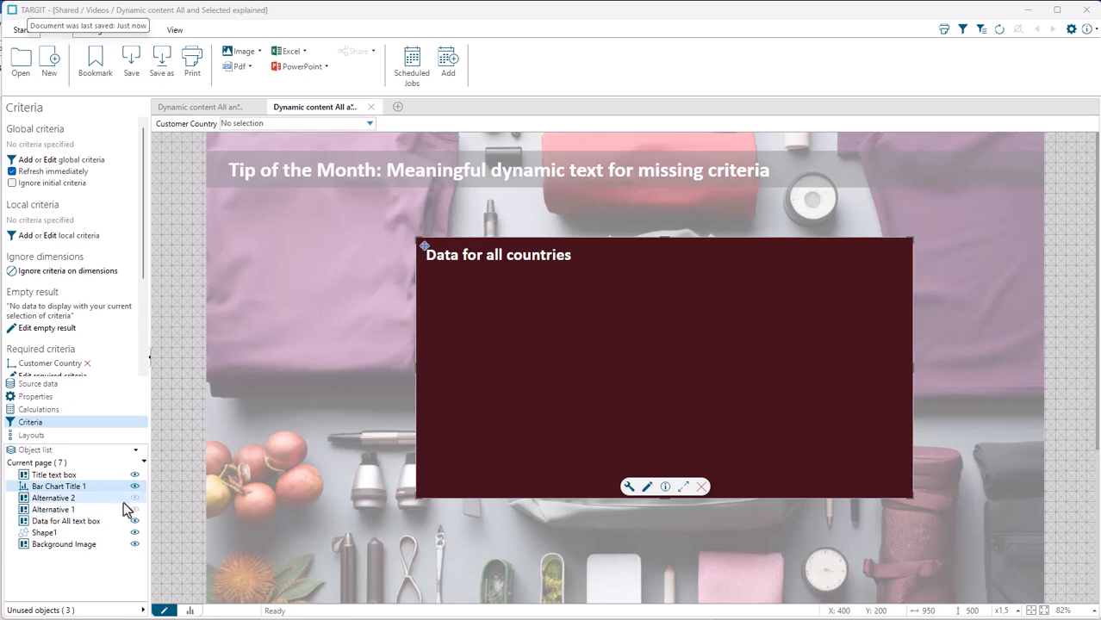
{"action": "left_click", "coordinate": [371, 126]}
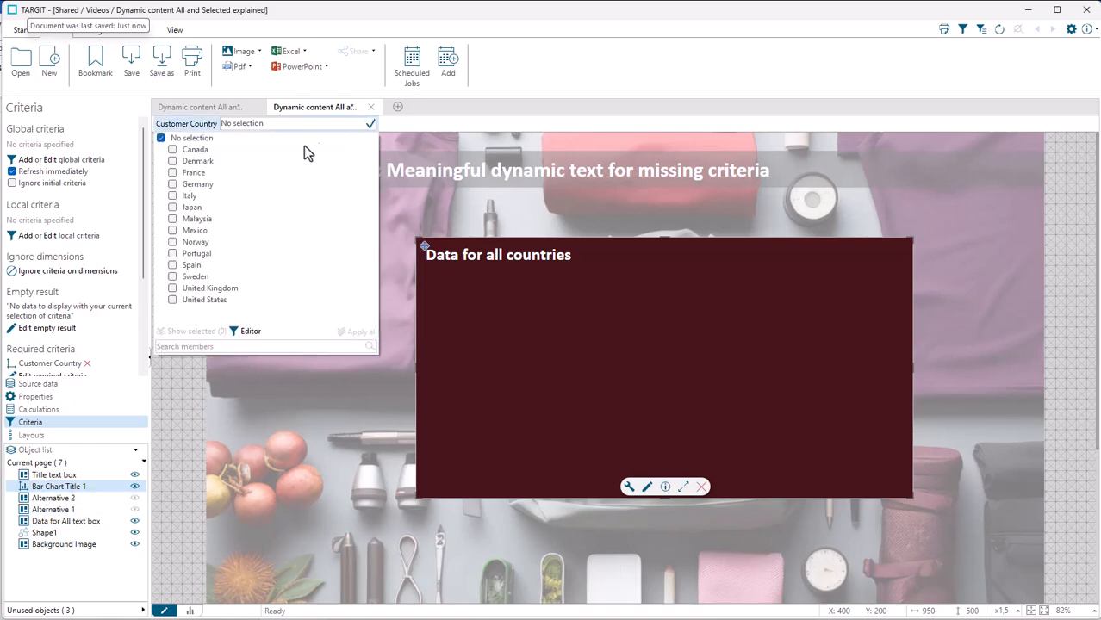
{"action": "left_click", "coordinate": [205, 162]}
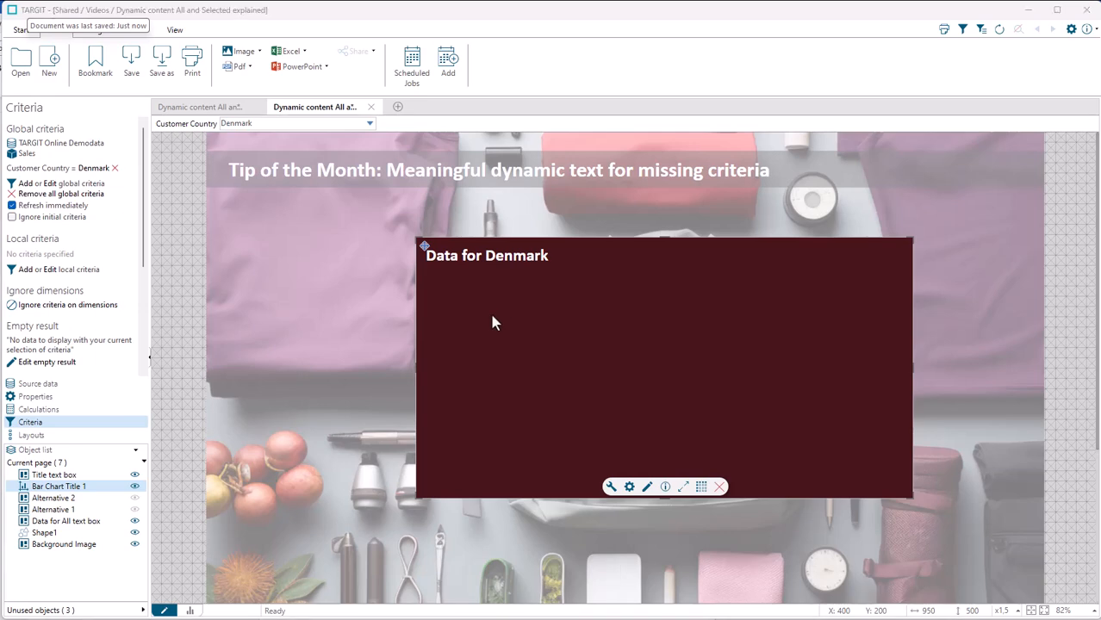
Step: Open the Bar Chart Title 1 properties and examine the title's dynamic content based on the Customer Country criteria
{"action": "left_click", "coordinate": [629, 487]}
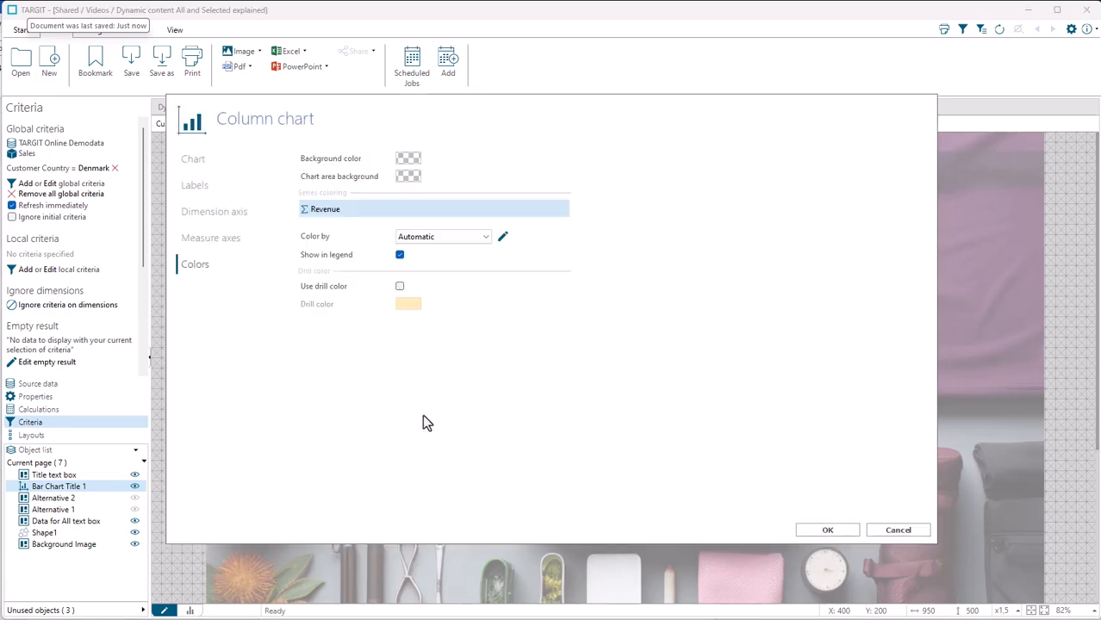
{"action": "left_click", "coordinate": [192, 162]}
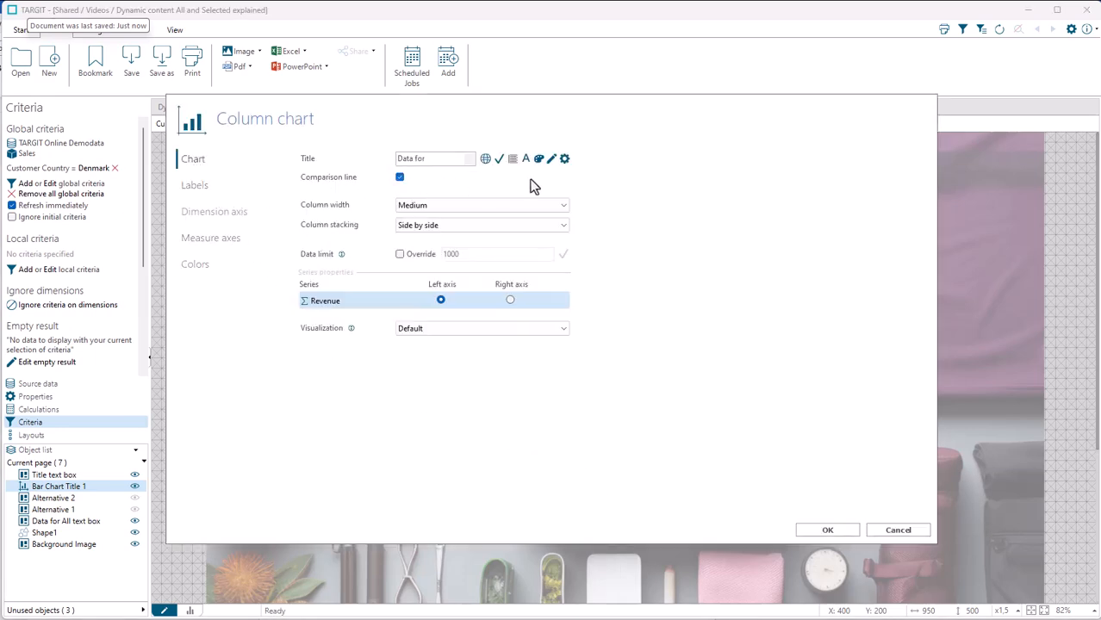
{"action": "left_click", "coordinate": [564, 161]}
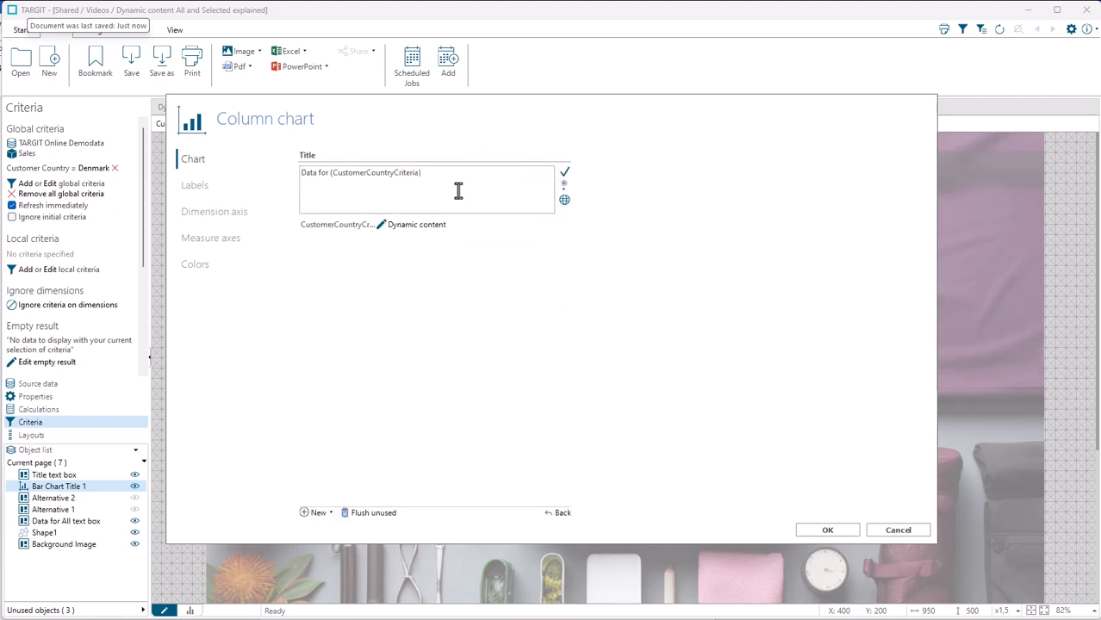
{"action": "left_click", "coordinate": [401, 228]}
{"action": "left_click", "coordinate": [349, 274]}
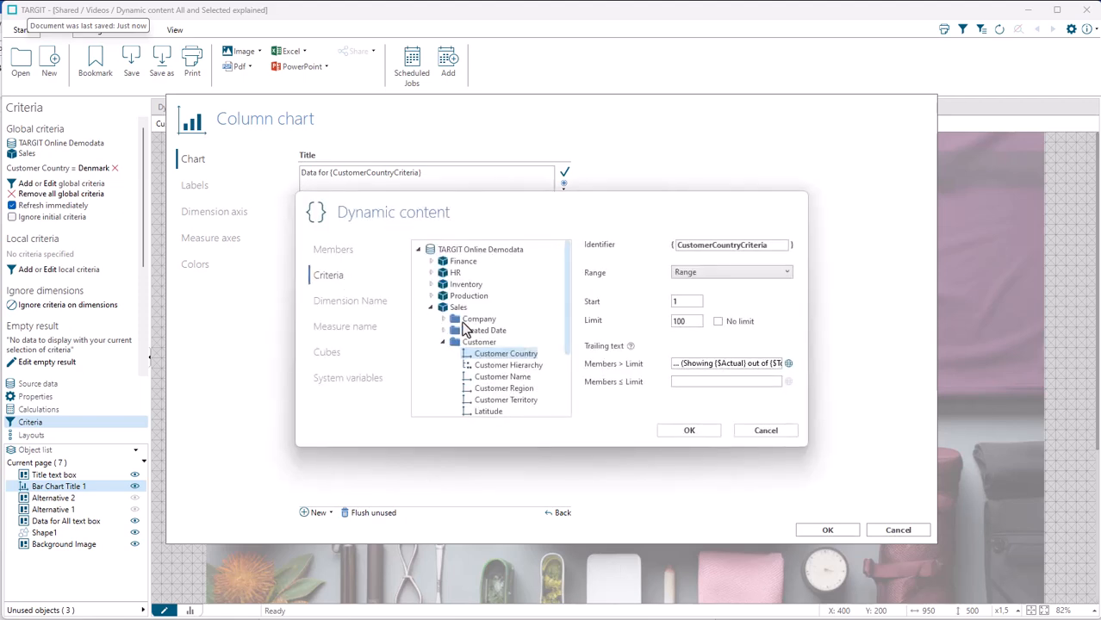
{"action": "left_click", "coordinate": [702, 438]}
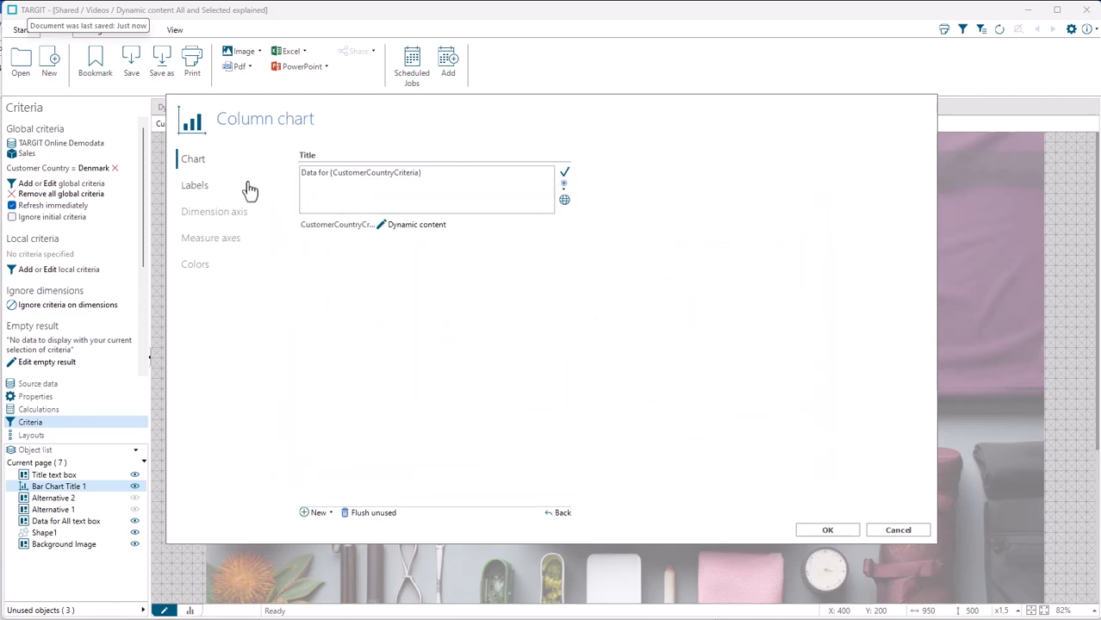
Step: Check the label and axis line settings of the column chart's dimension axis
{"action": "left_click", "coordinate": [216, 222]}
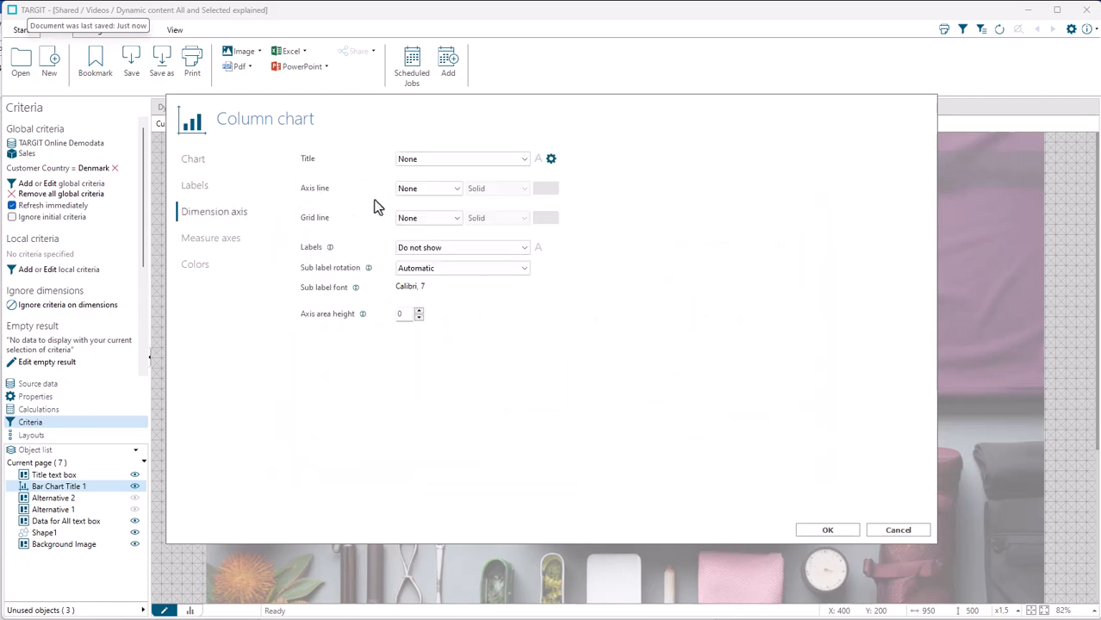
{"action": "left_click", "coordinate": [428, 250]}
{"action": "left_click", "coordinate": [425, 250]}
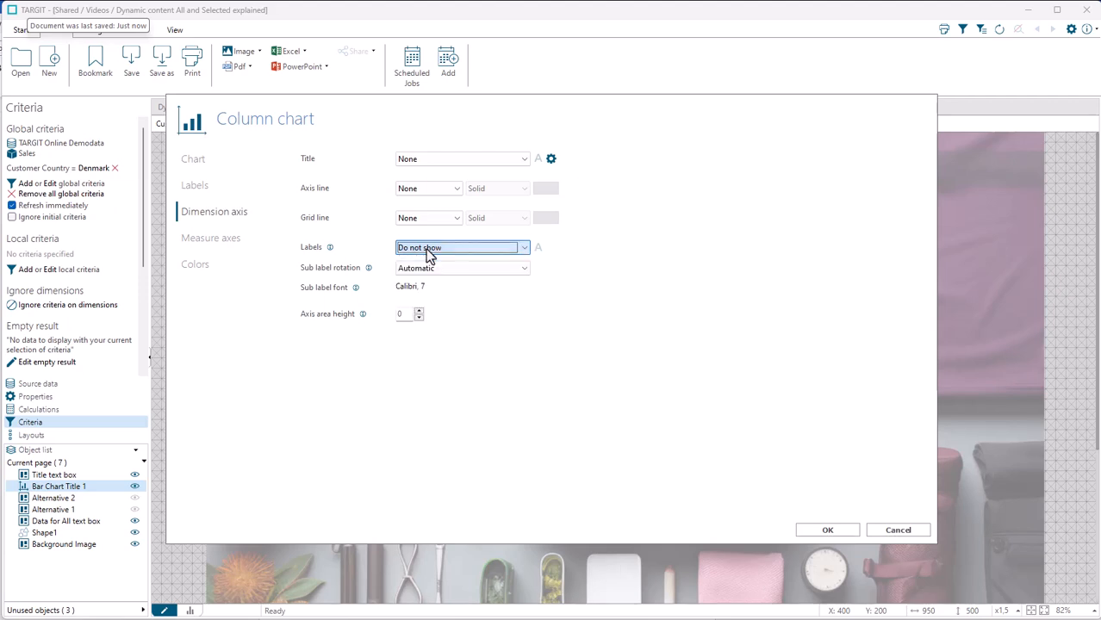
{"action": "left_click", "coordinate": [433, 192]}
{"action": "left_click", "coordinate": [435, 201]}
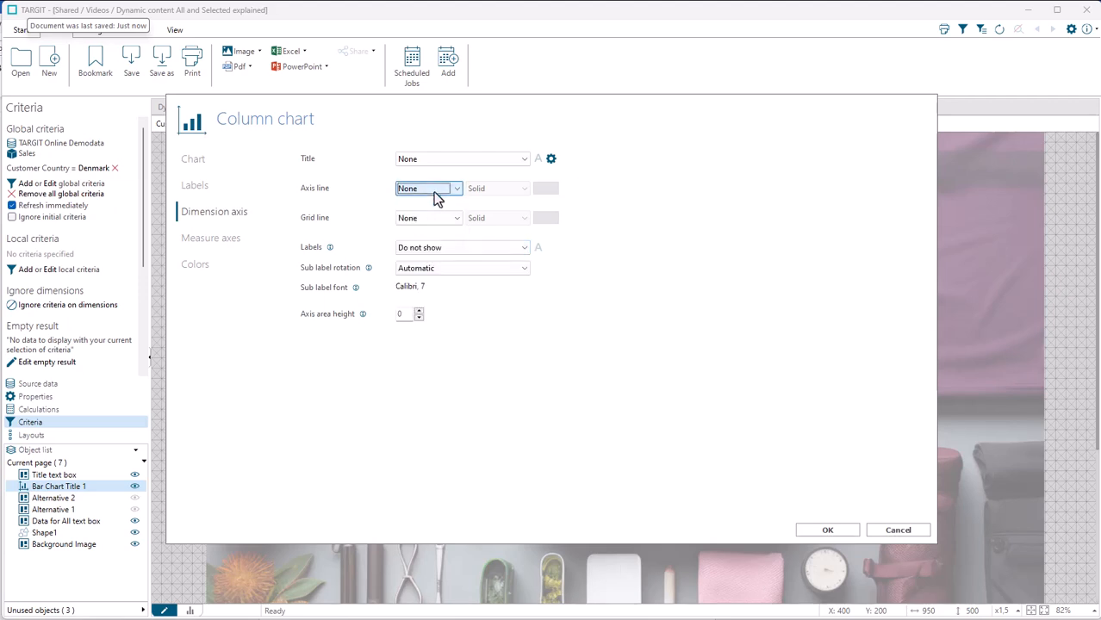
Step: Check the label and axis line settings of the column chart's left measure axis
{"action": "left_click", "coordinate": [217, 241]}
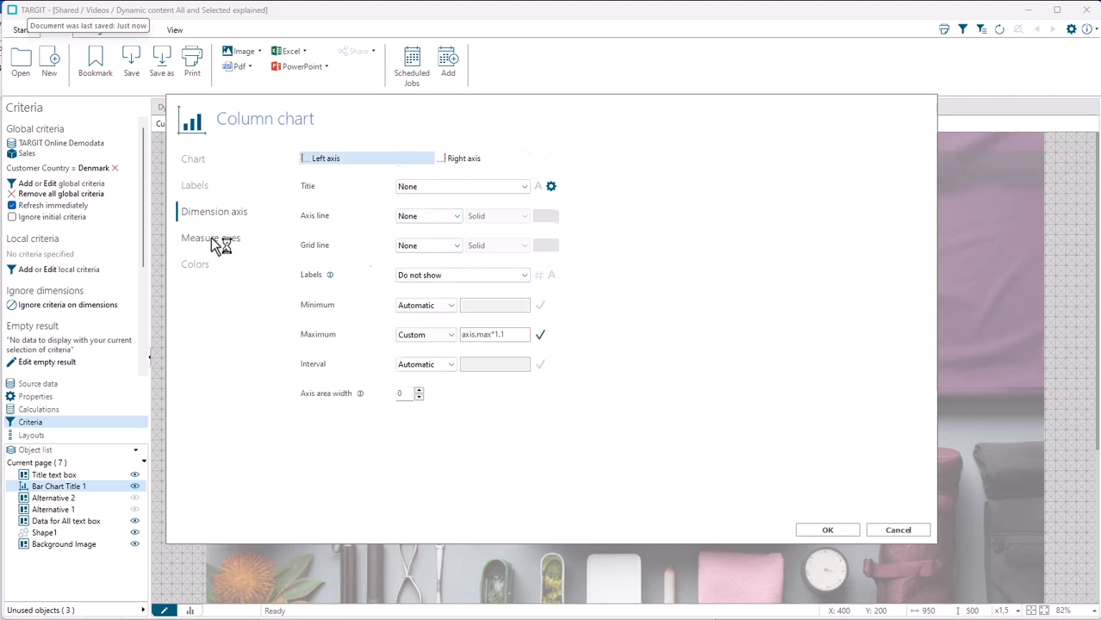
{"action": "left_click", "coordinate": [425, 277]}
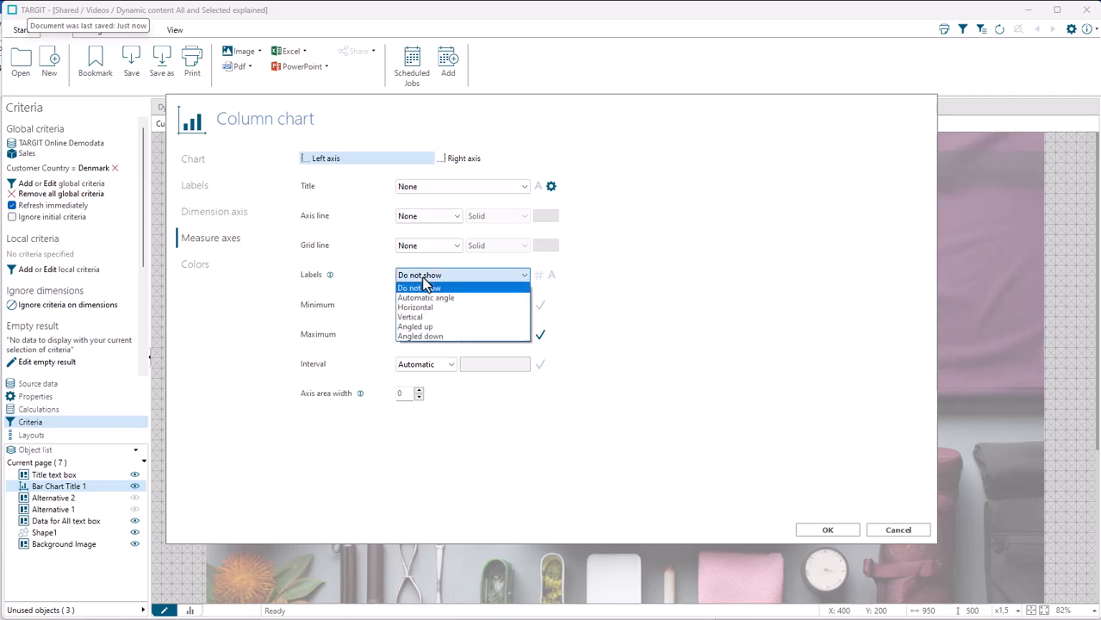
{"action": "left_click", "coordinate": [425, 287]}
{"action": "left_click", "coordinate": [424, 217]}
{"action": "left_click", "coordinate": [425, 223]}
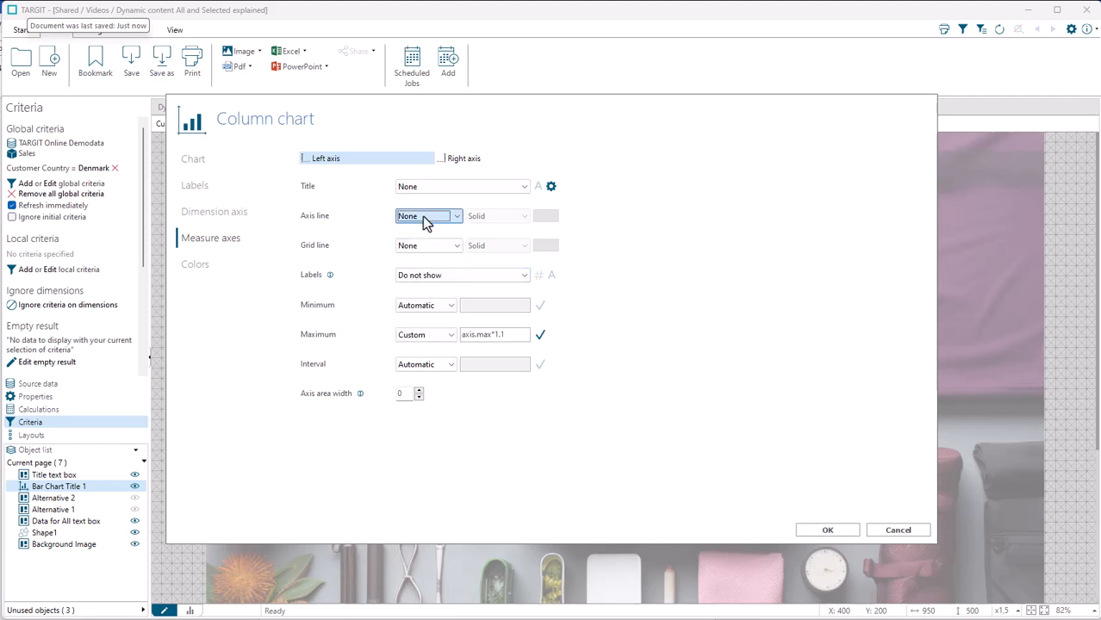
Step: Inspect the object-level color of the Revenue series and its transparency setting
{"action": "left_click", "coordinate": [197, 268]}
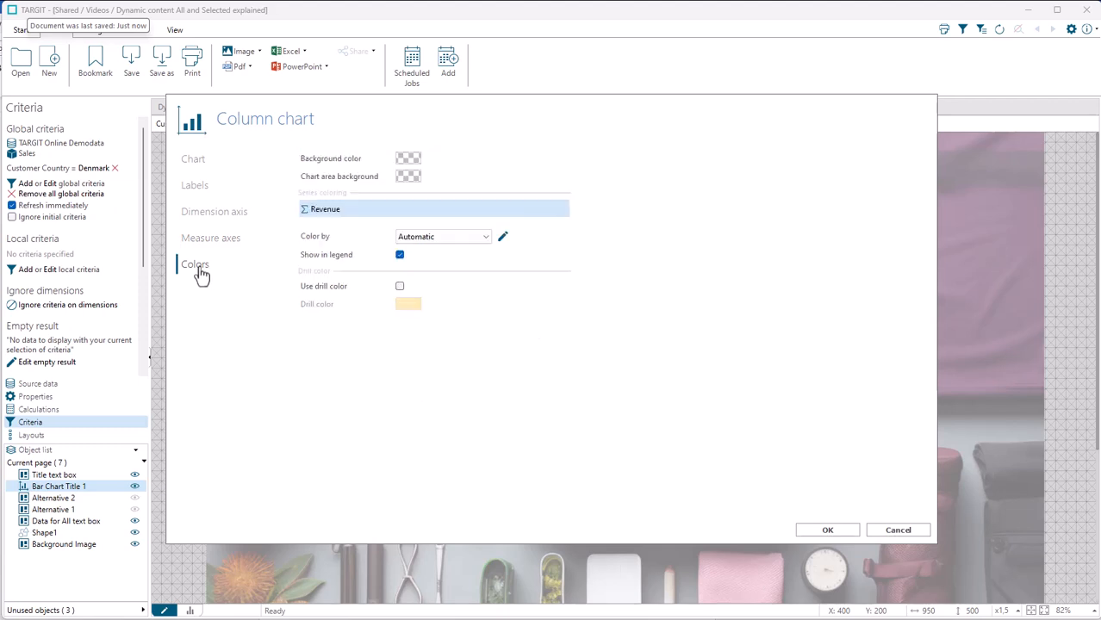
{"action": "left_click", "coordinate": [501, 236]}
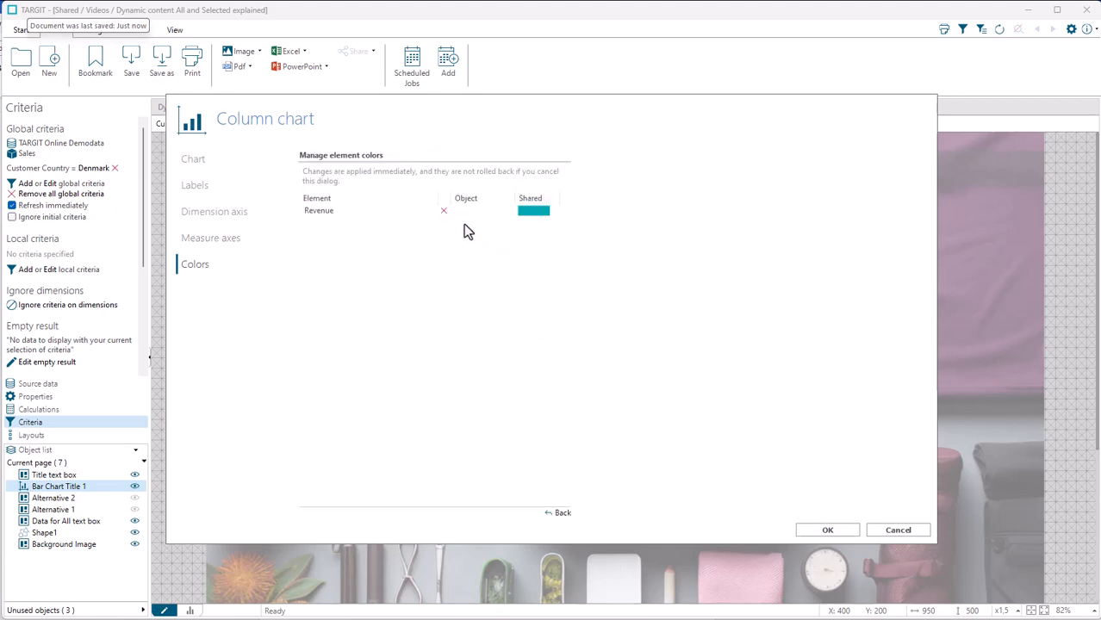
{"action": "left_click", "coordinate": [463, 218]}
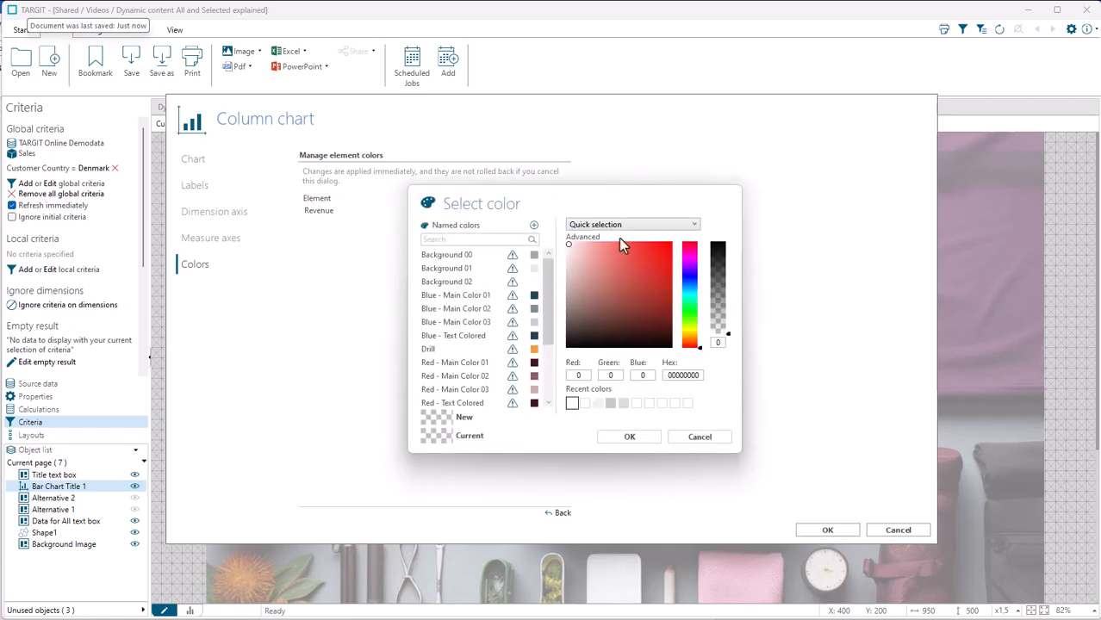
{"action": "mouse_move", "coordinate": [728, 335]}
{"action": "left_mouse_down"}
{"action": "mouse_move", "coordinate": [731, 294]}
{"action": "mouse_move", "coordinate": [727, 332]}
{"action": "left_mouse_up"}
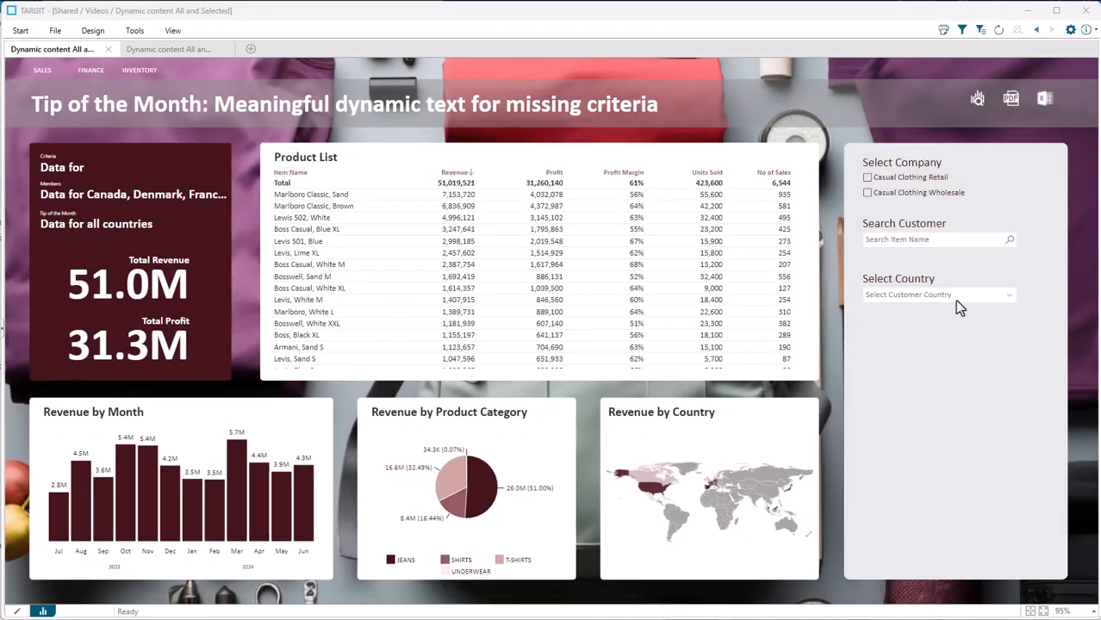
Step: Filter the finished dashboard by country to France and add Italy to the selection
{"action": "left_click", "coordinate": [1008, 296]}
{"action": "left_click", "coordinate": [884, 339]}
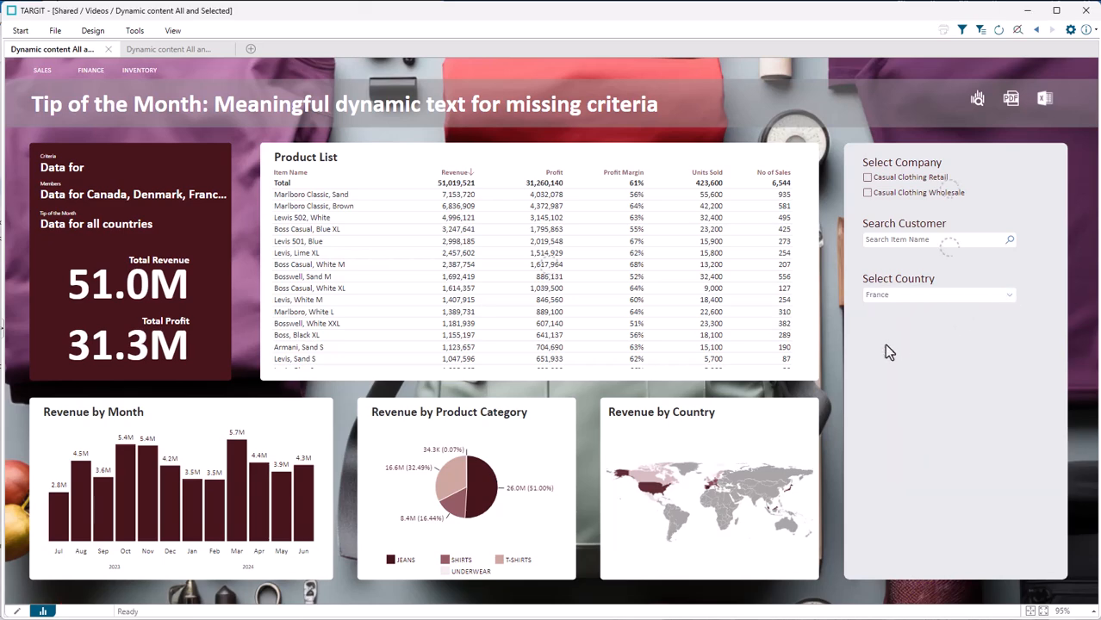
{"action": "left_click", "coordinate": [1012, 297]}
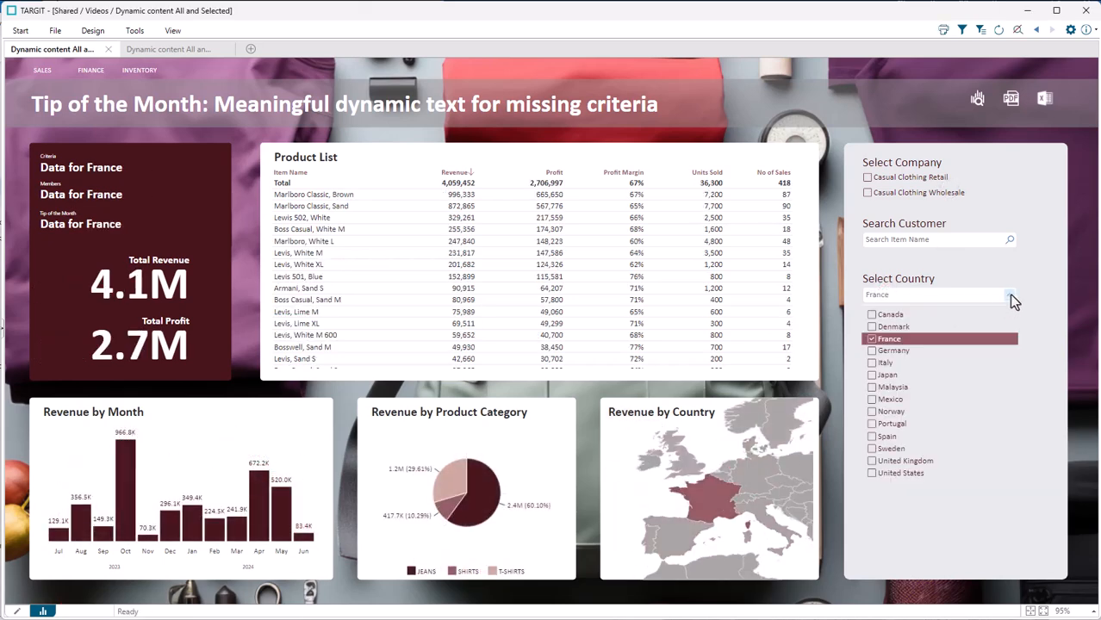
{"action": "left_click", "coordinate": [885, 363]}
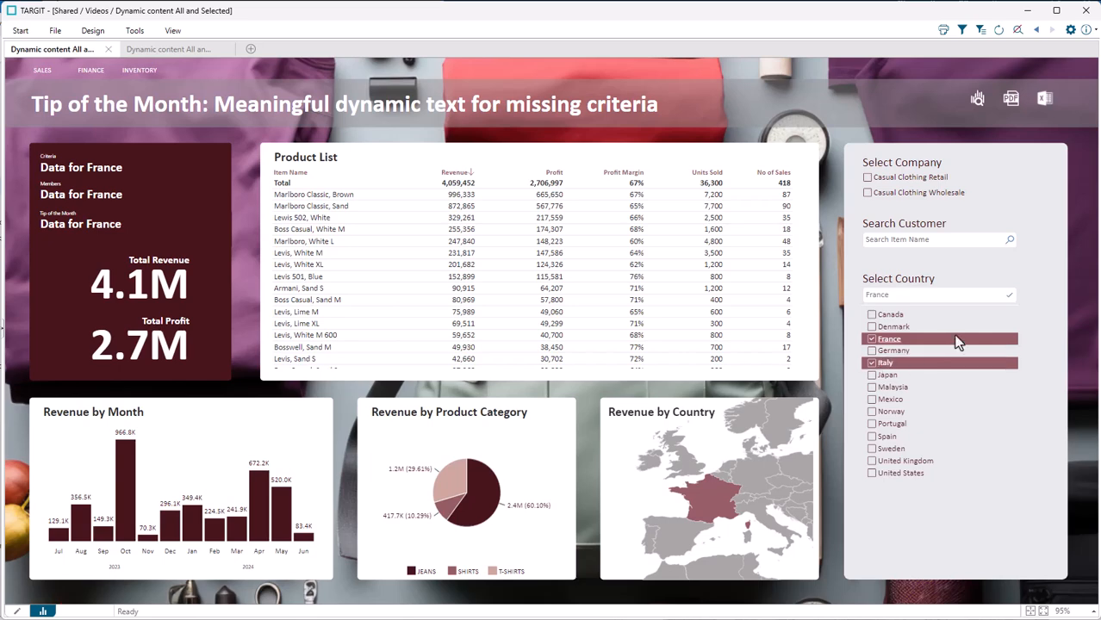
{"action": "left_click", "coordinate": [1007, 296]}
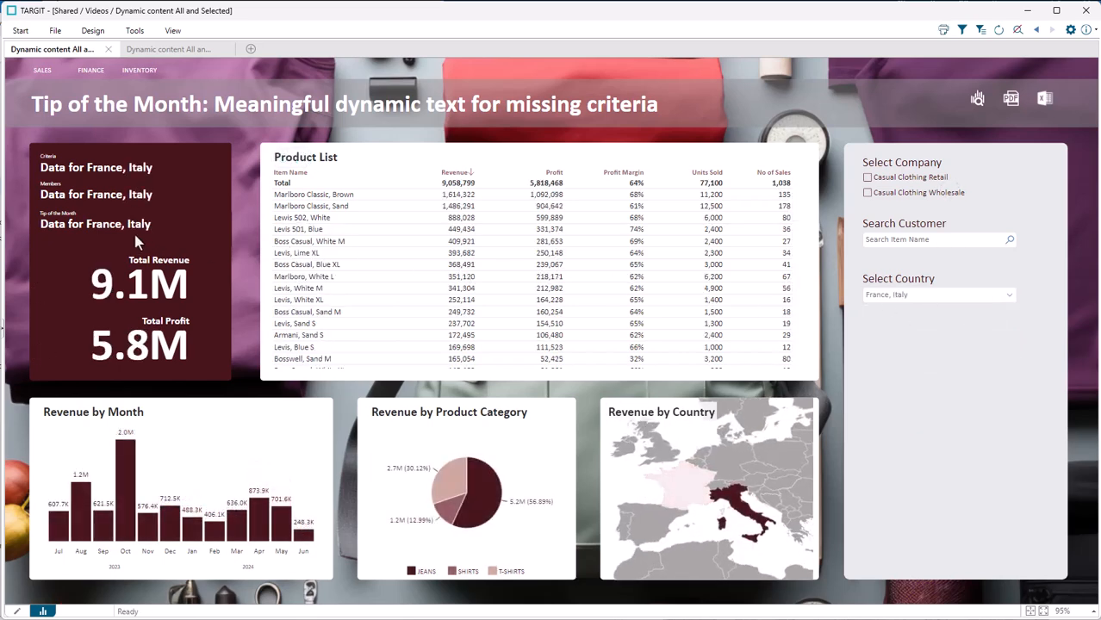
Step: Clear the dashboard's country selection
{"action": "left_click", "coordinate": [884, 288]}
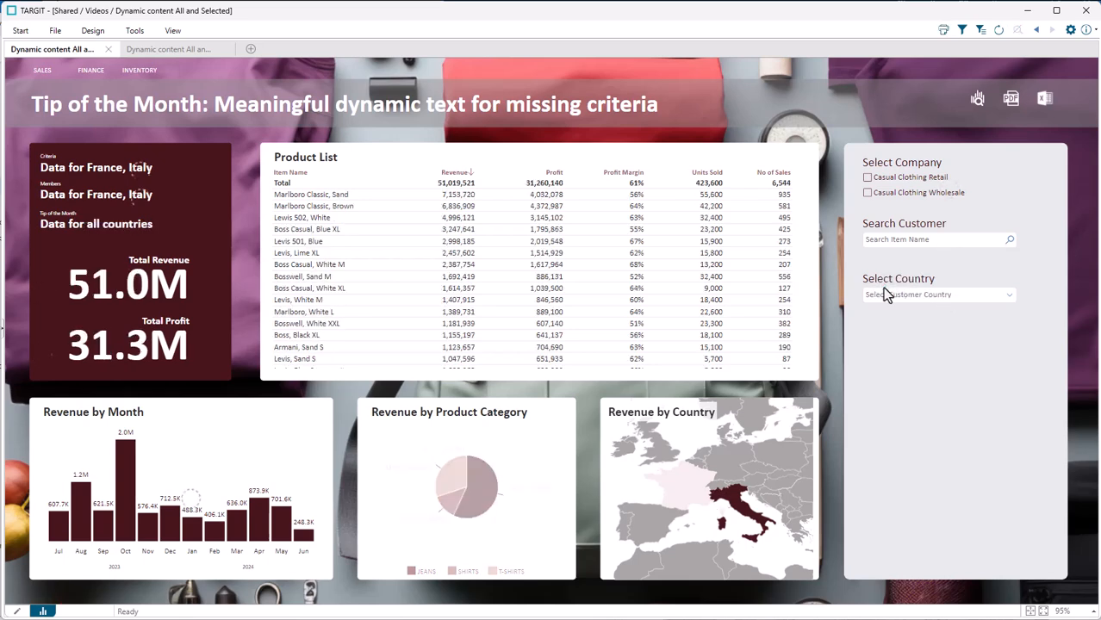